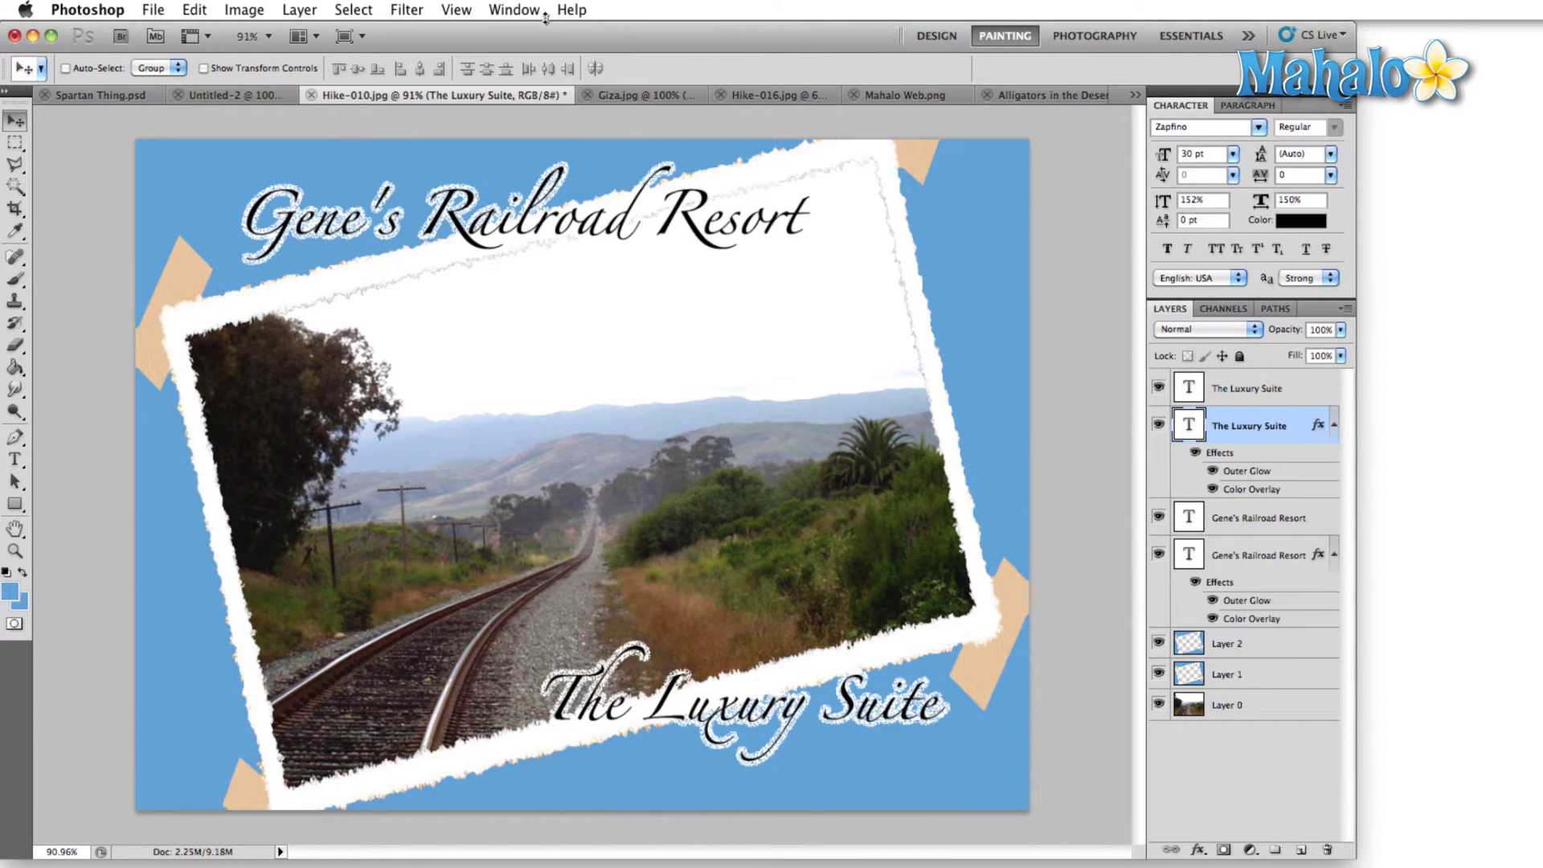
- Show the Paragraph panel and add the top The Luxury Suite layer to the selection
left_click(521, 10)
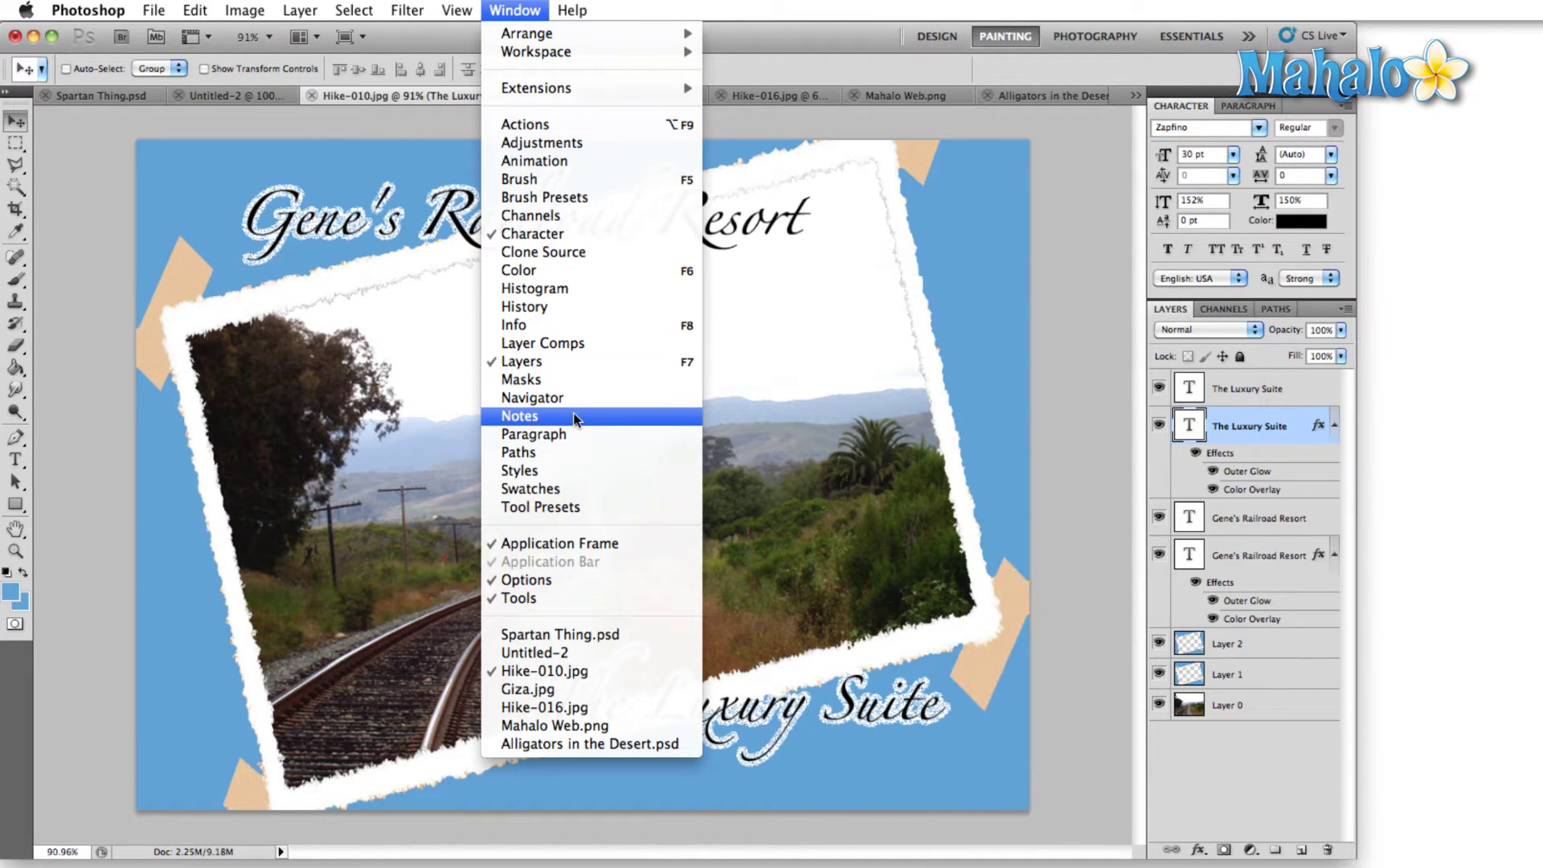
left_click(565, 436)
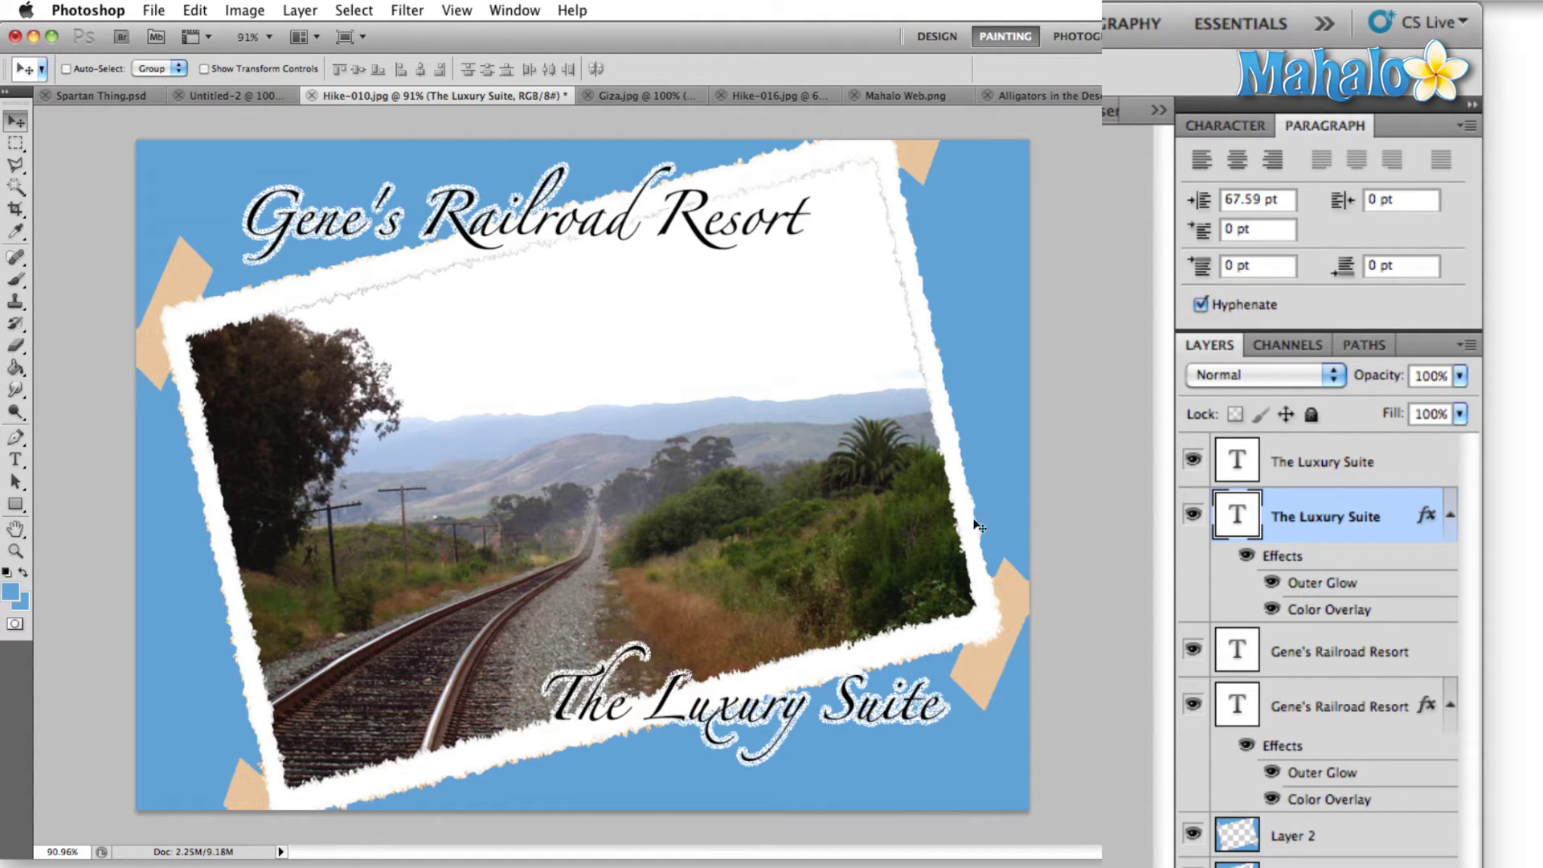
left_click(1330, 468, "shift")
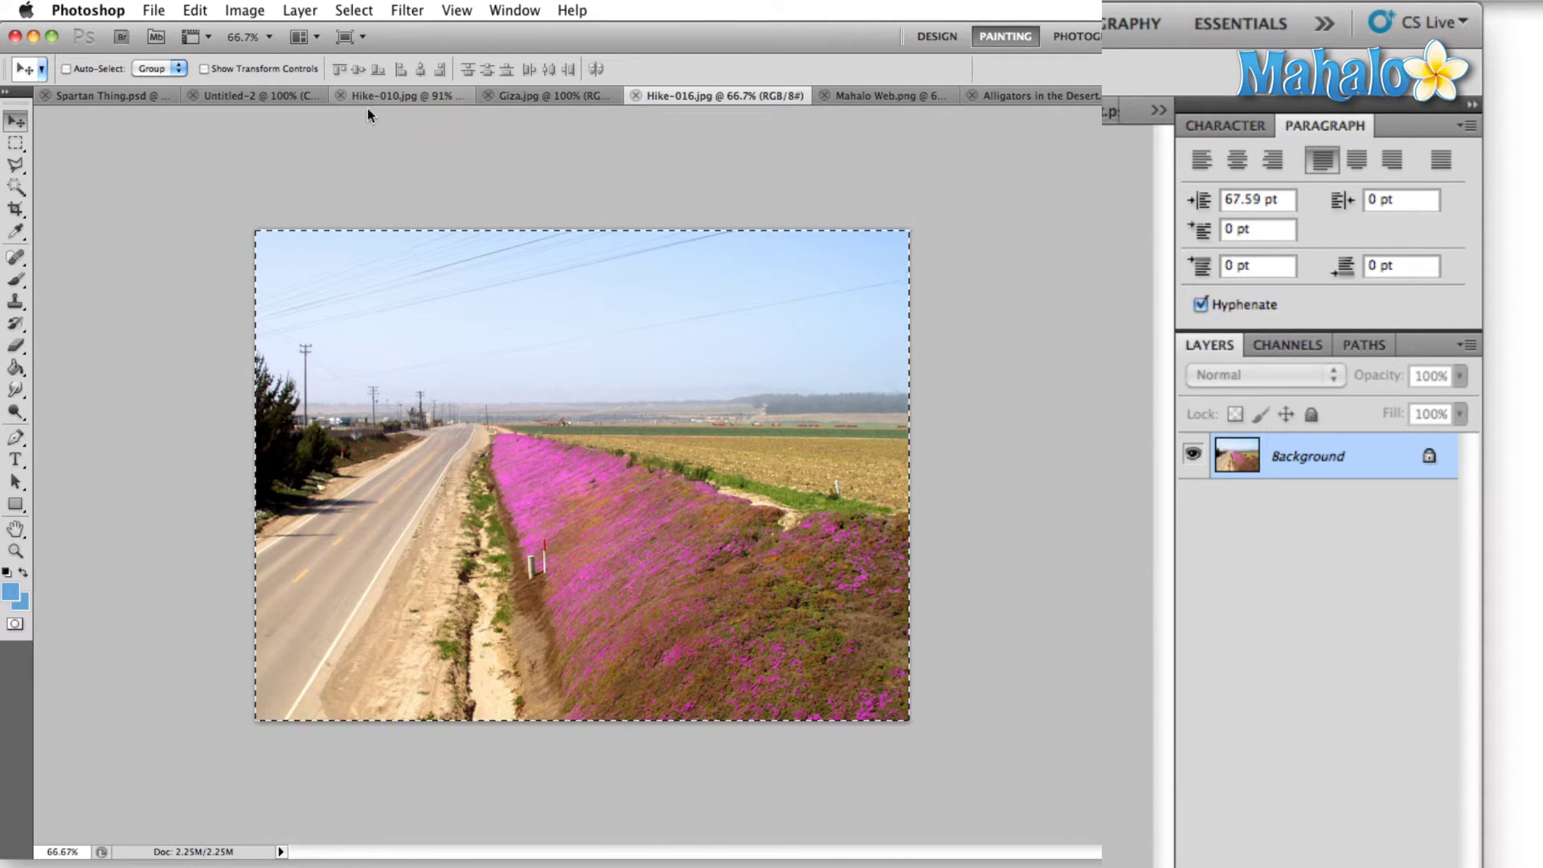
- Paste the flower-field photo into the Hike-010 postcard directly above Layer 0
left_click(391, 99)
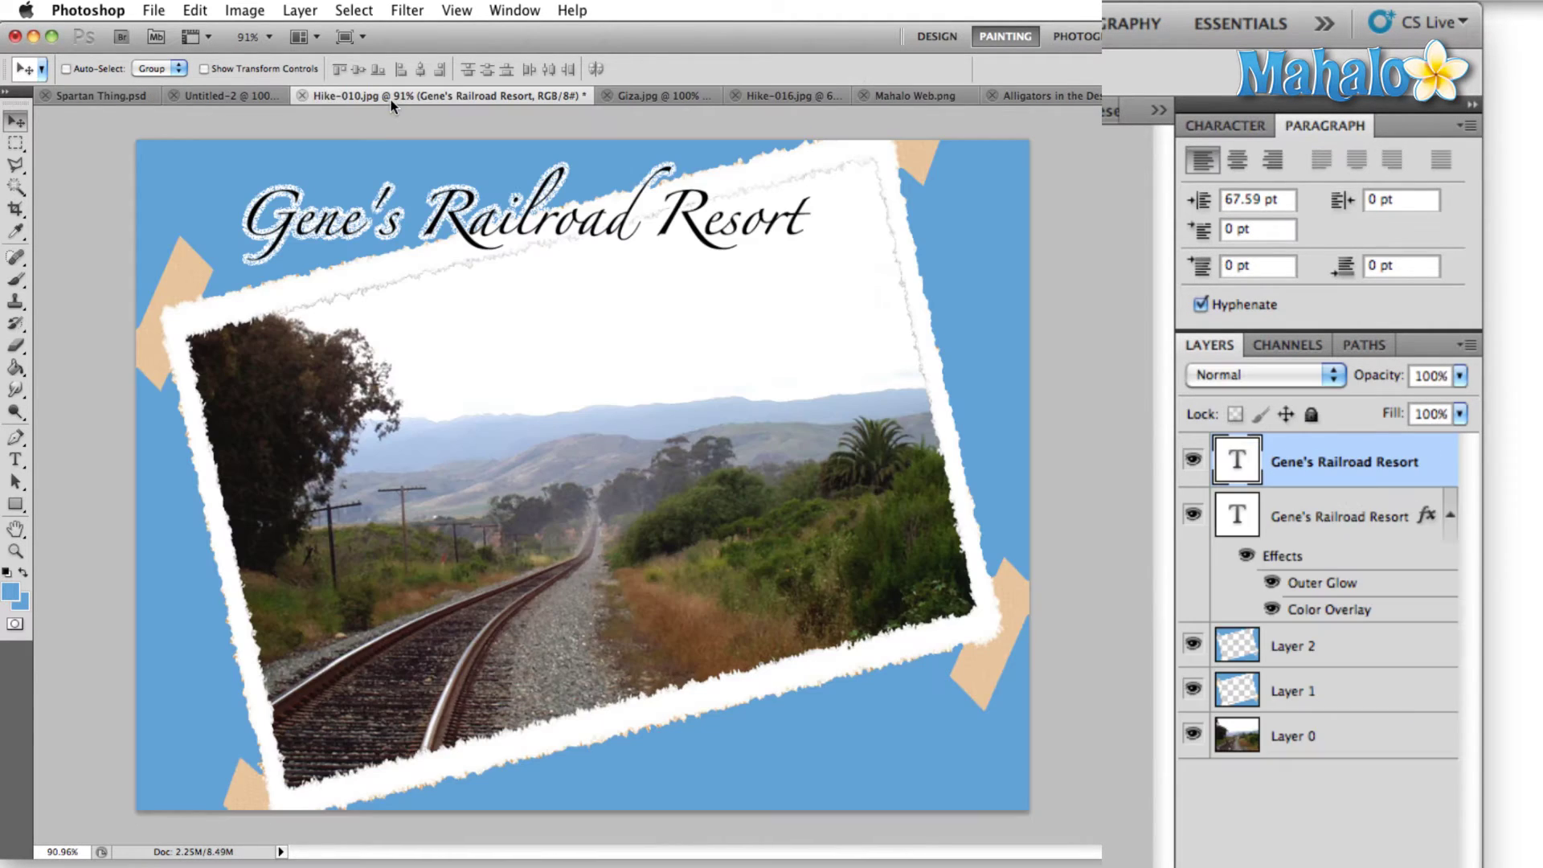
left_click(1342, 735)
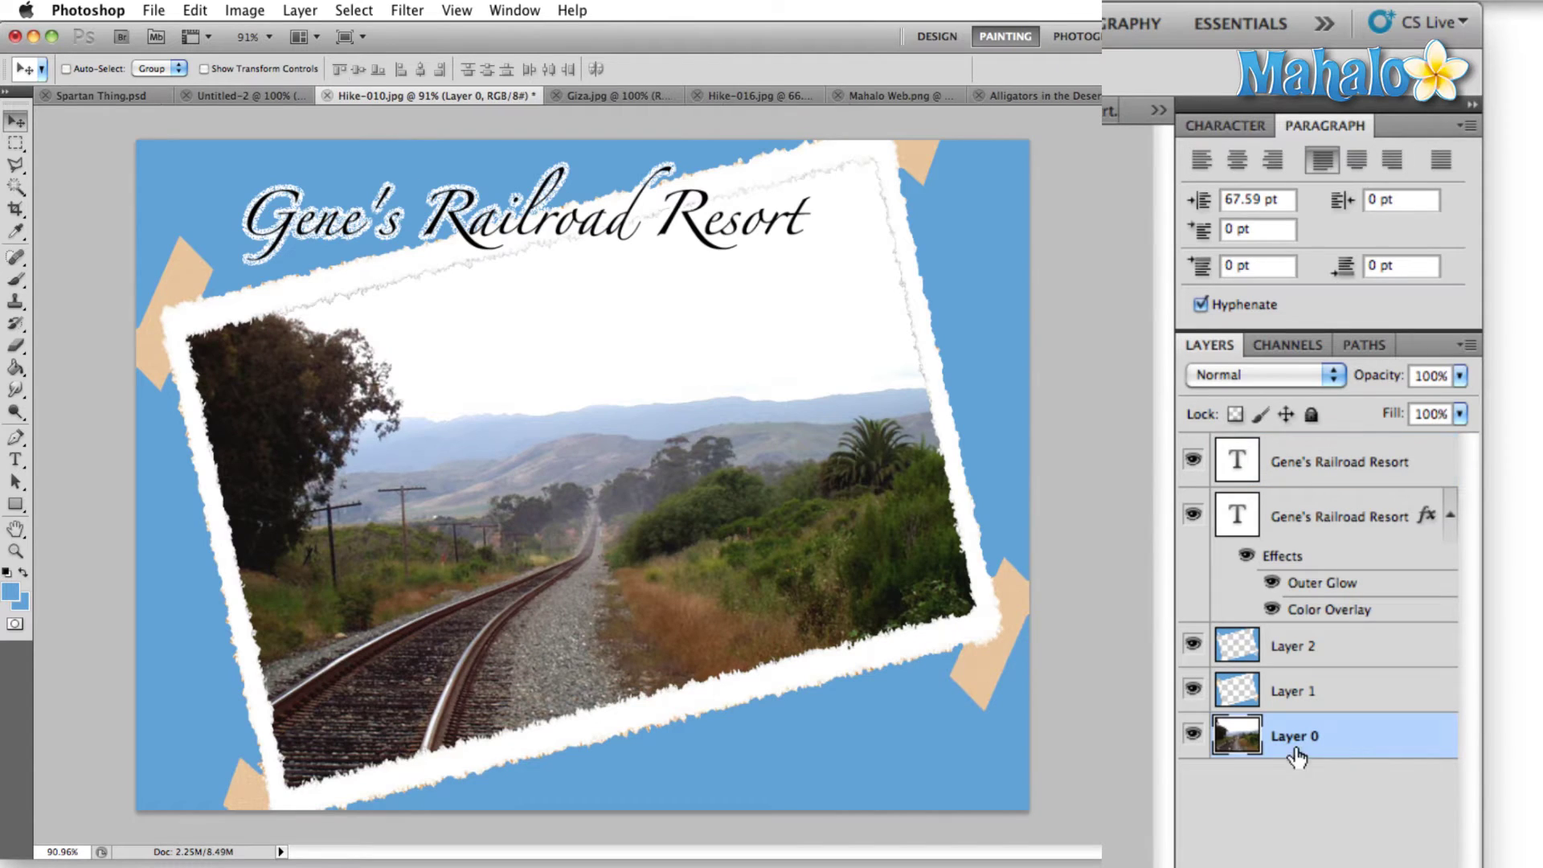
key("cmd+v")
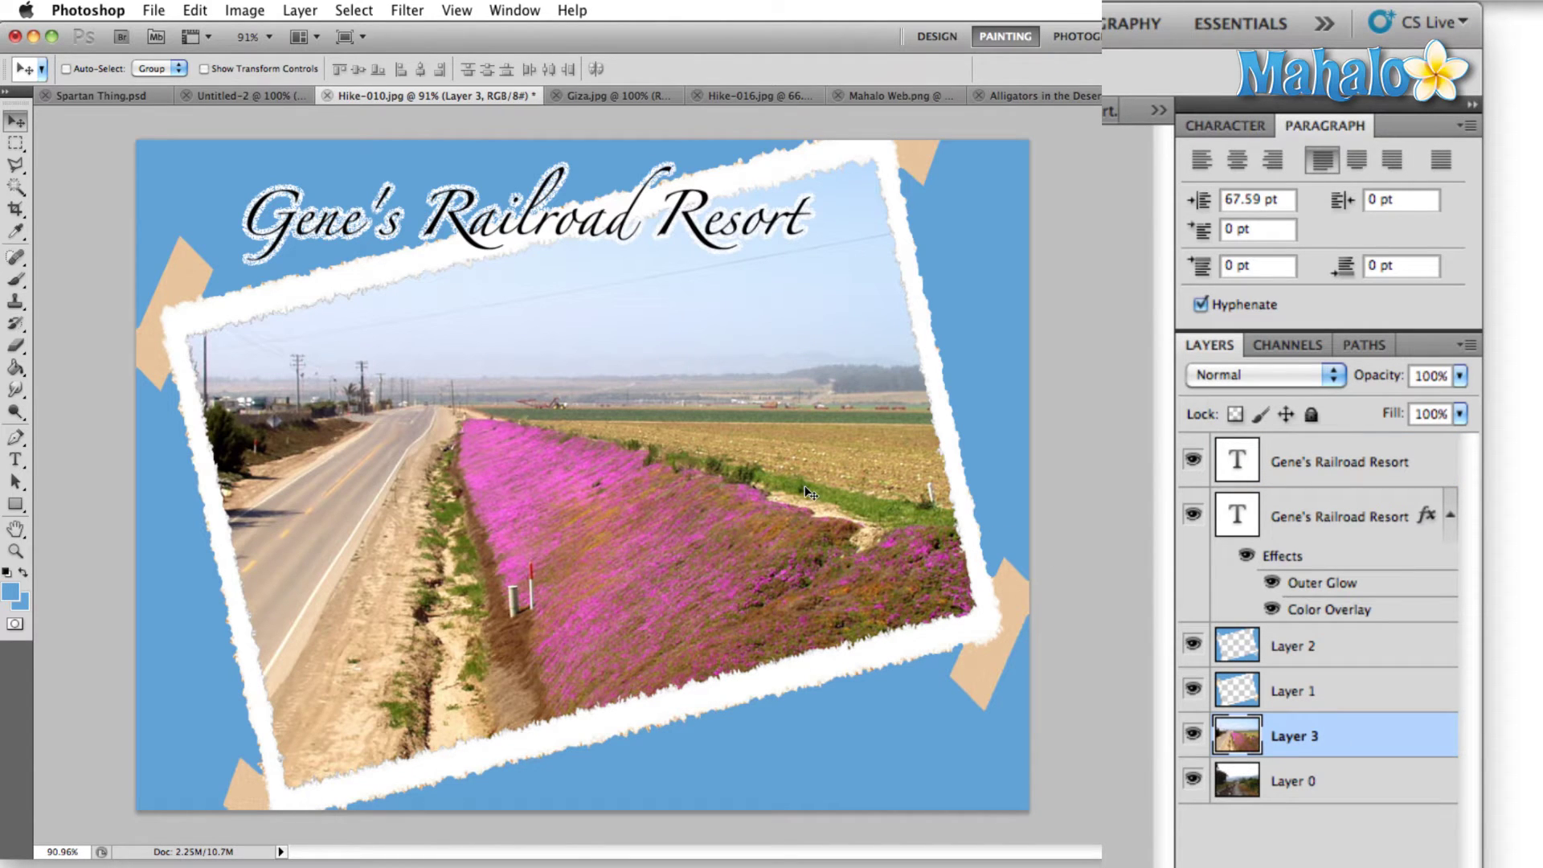
- Add a 'Purple Flowers' text layer near the bottom of the postcard
key("t")
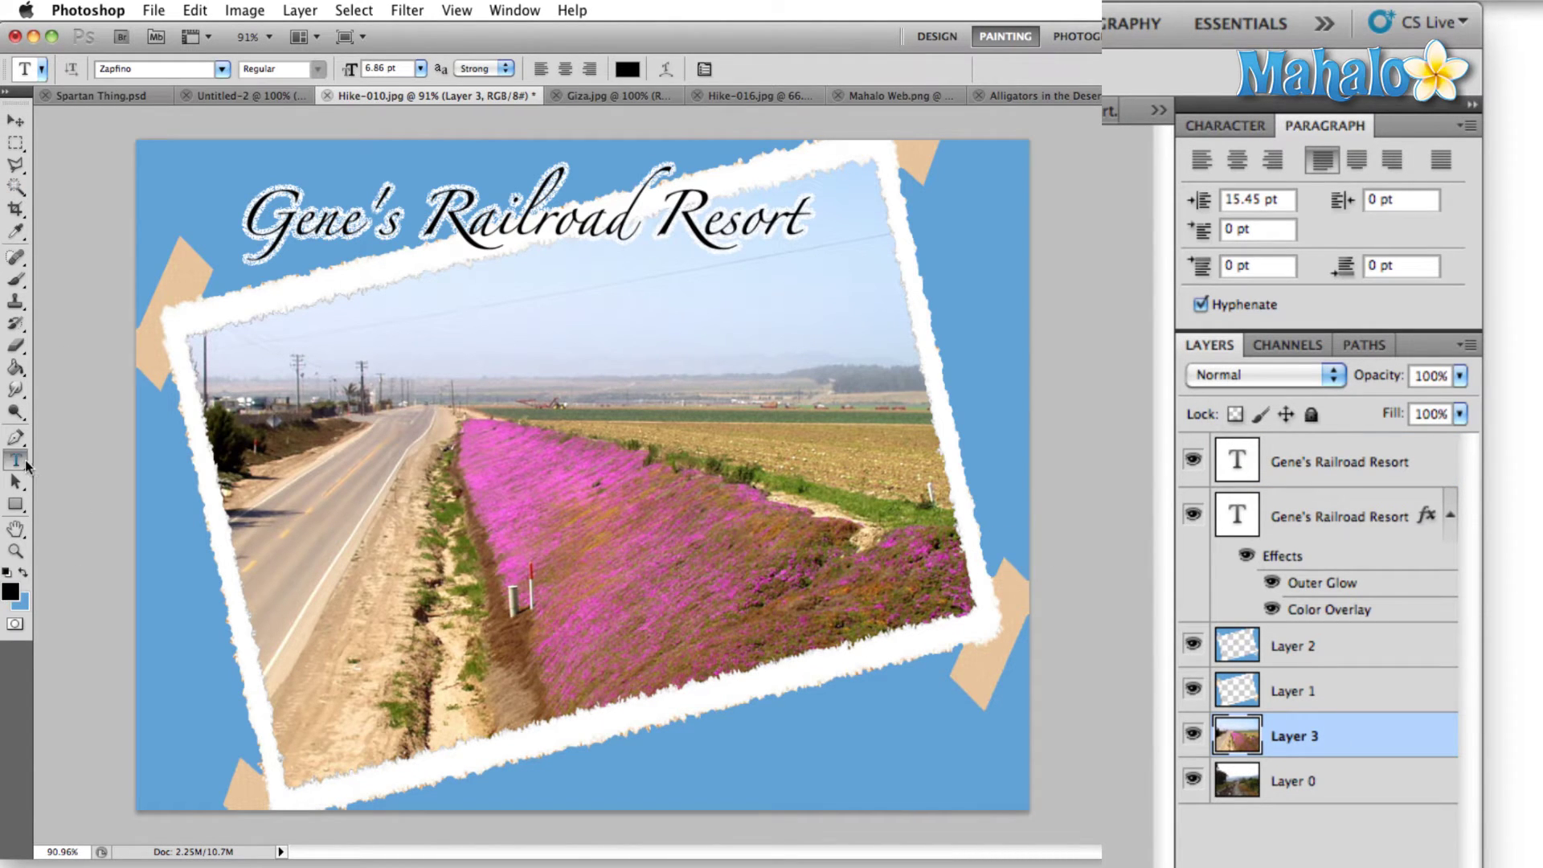
left_click(648, 763)
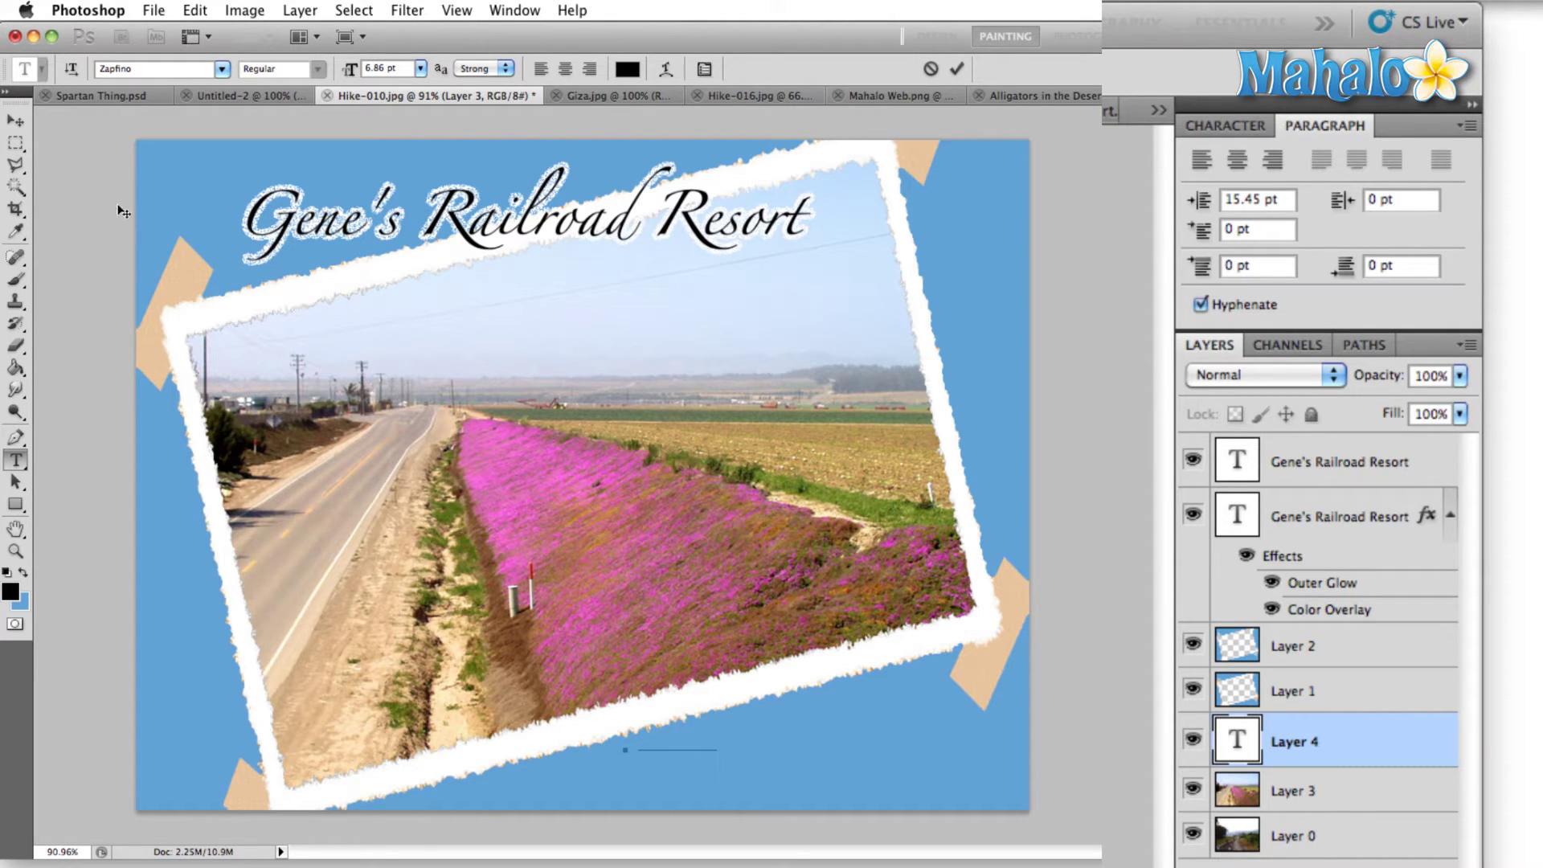
left_click(15, 119)
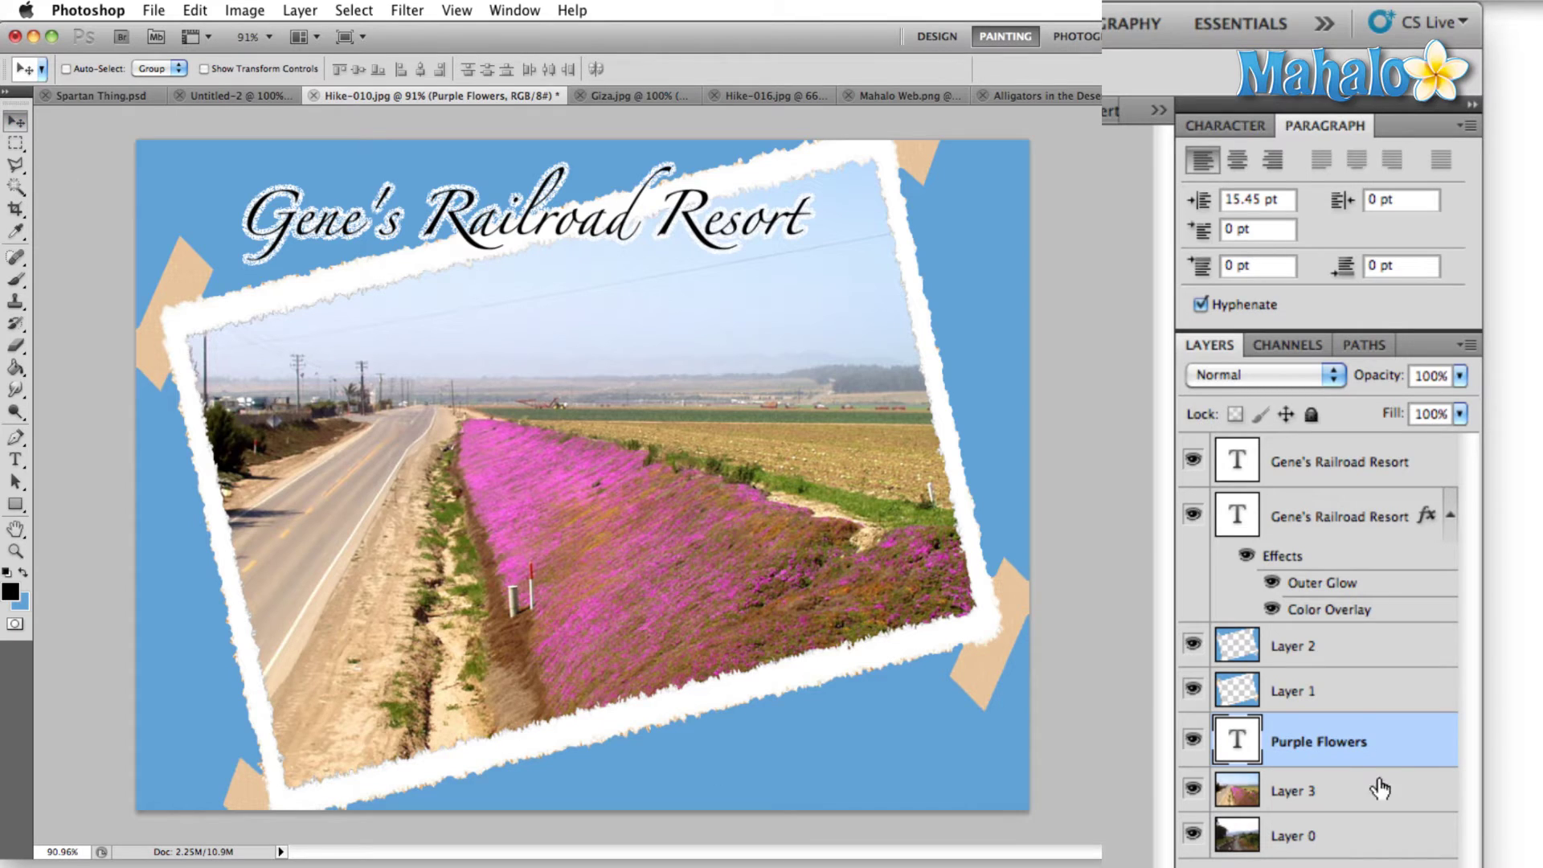
- Move Purple Flowers above Layer 2, enlarge it along the bottom edge, and duplicate it
left_click_drag(1358, 735, 1358, 627)
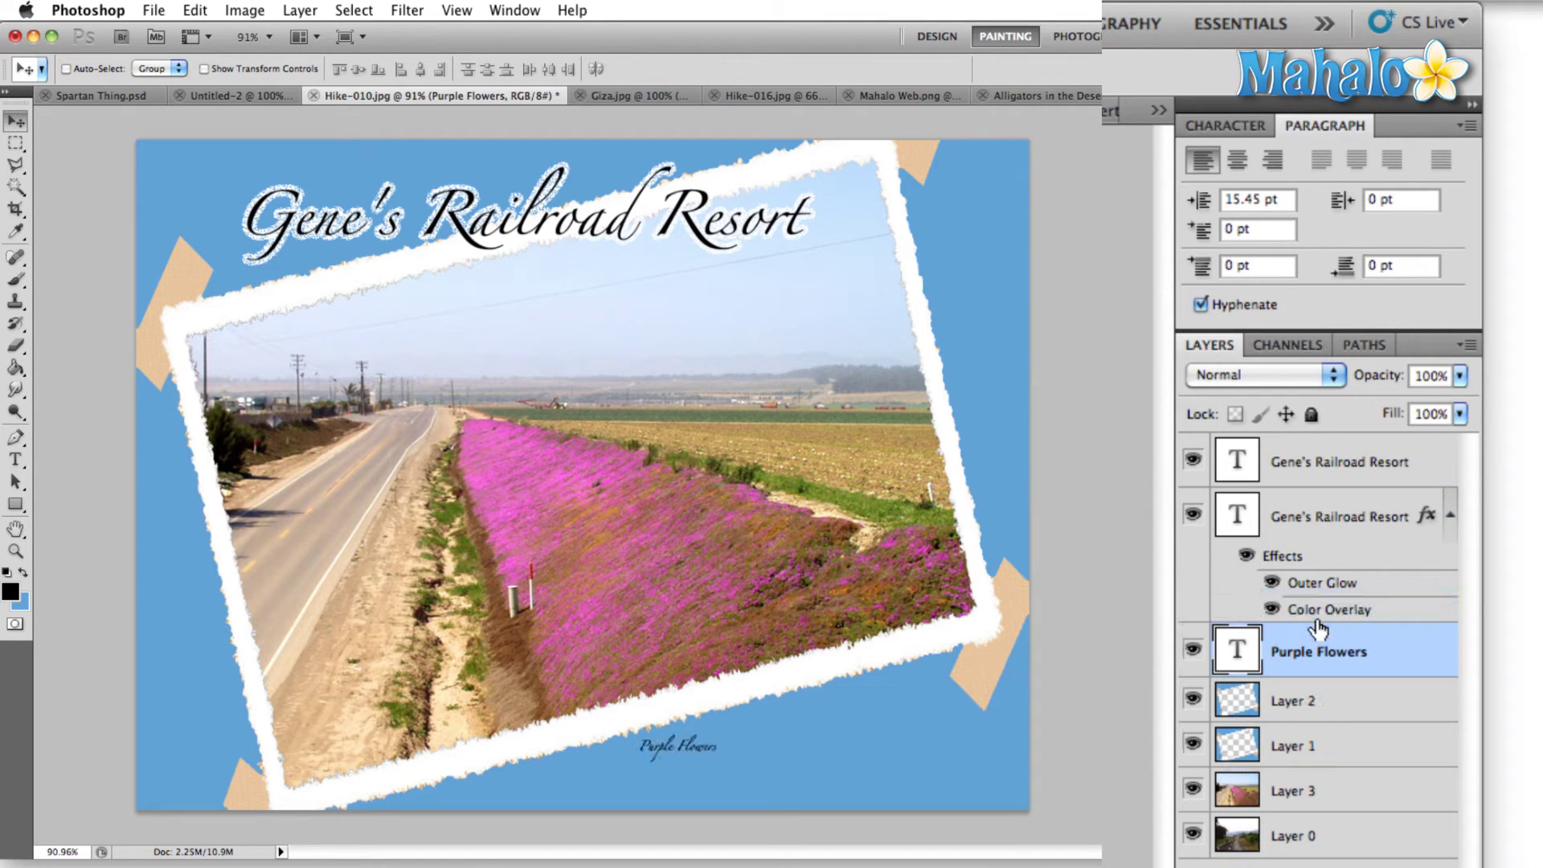
left_click_drag(697, 744, 1033, 514)
key("ctrl+t")
key("Return")
left_click_drag(856, 604, 732, 701)
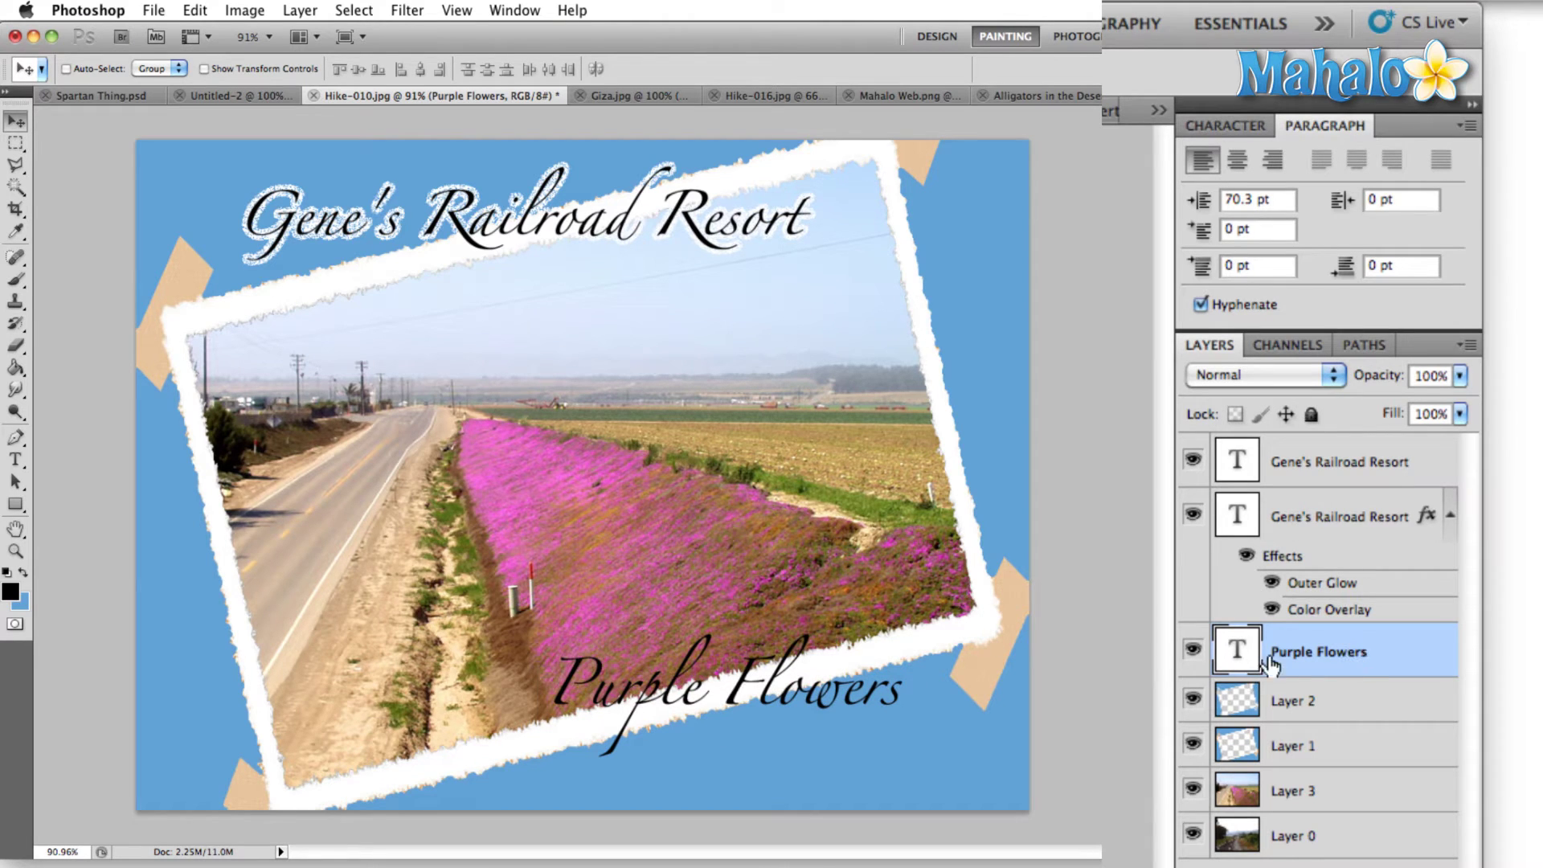
key("super+j")
key("t")
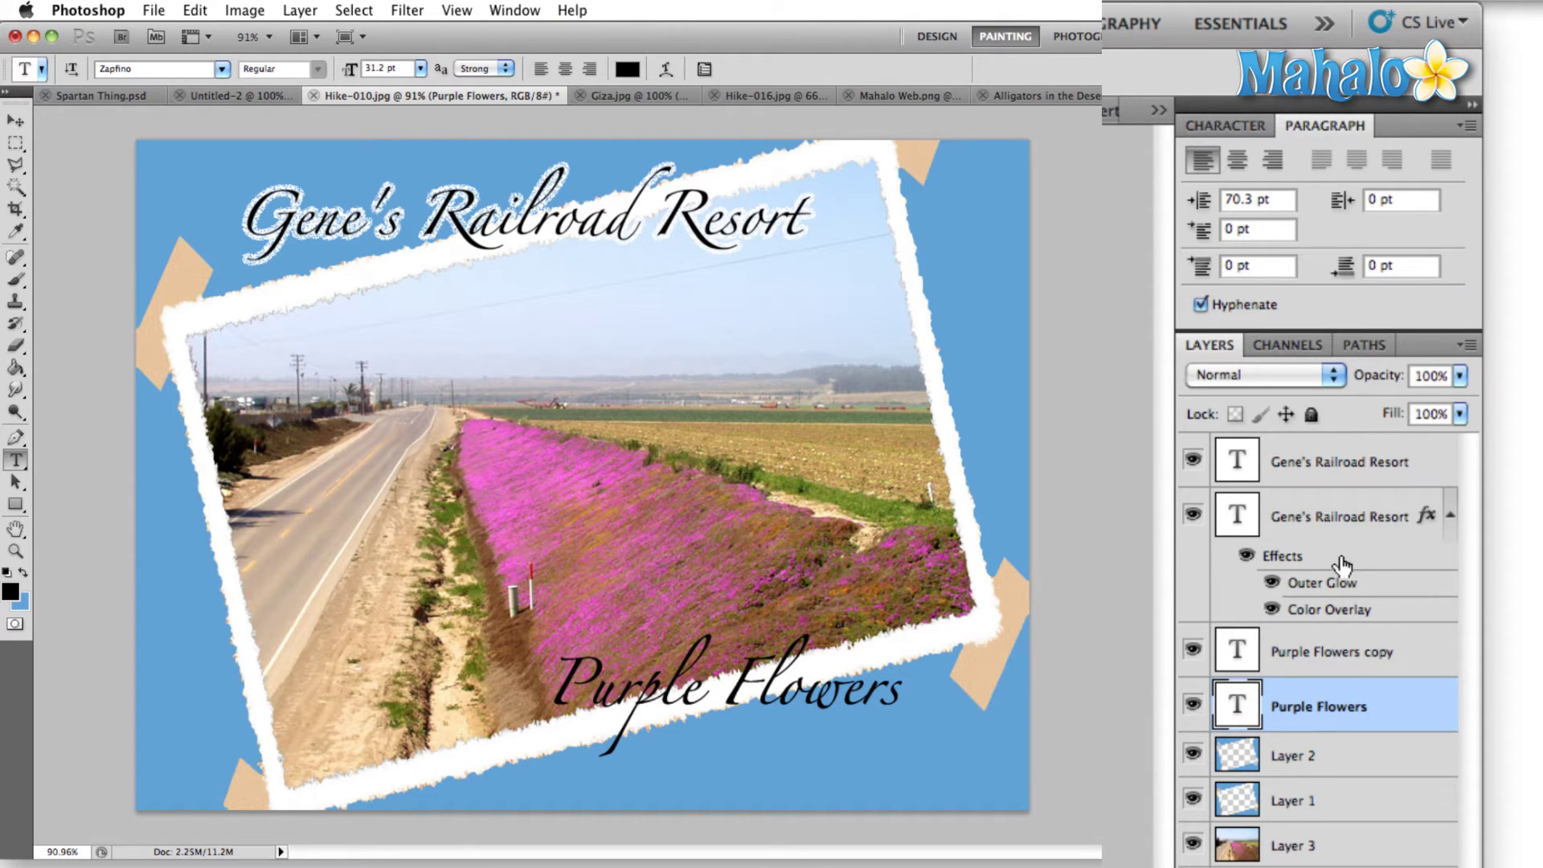
- Copy the Gene's Railroad Resort layer style and paste it onto the Purple Flowers layer
right_click(1337, 521)
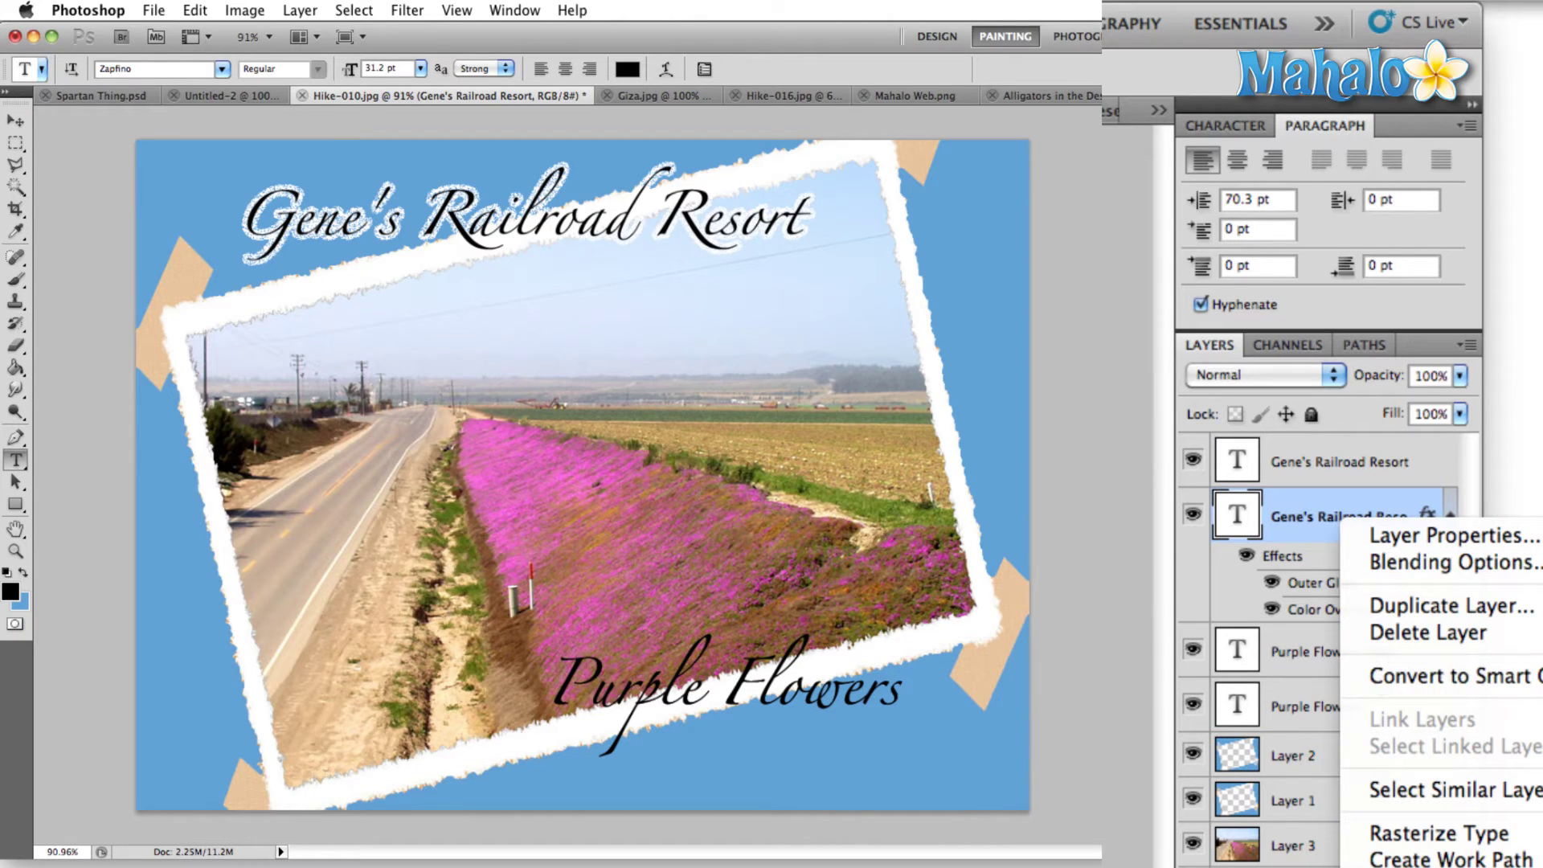
key("Escape")
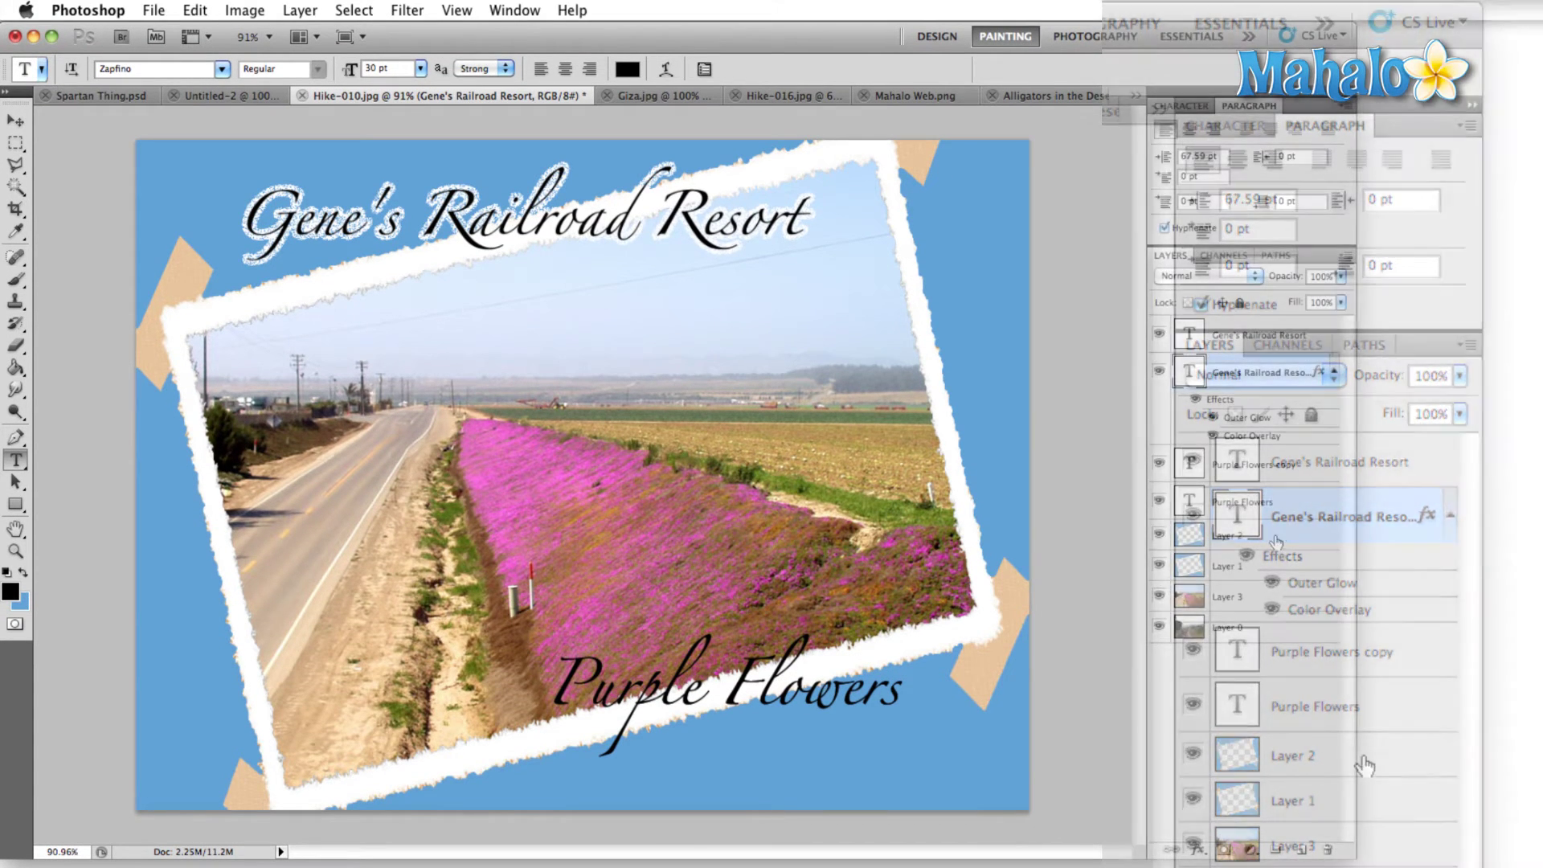
right_click(1284, 506)
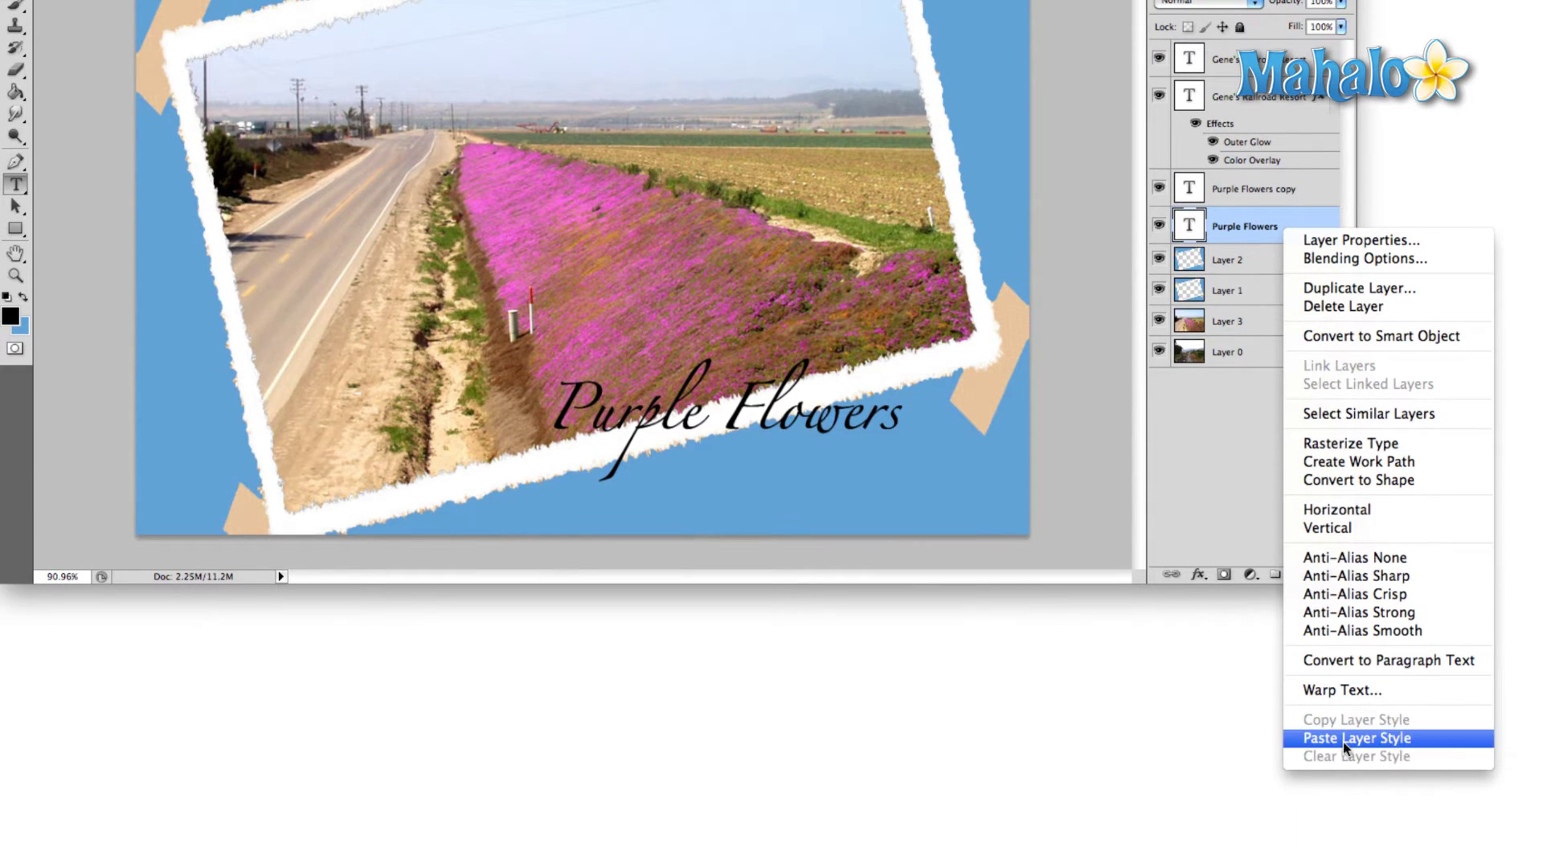
left_click(1343, 738)
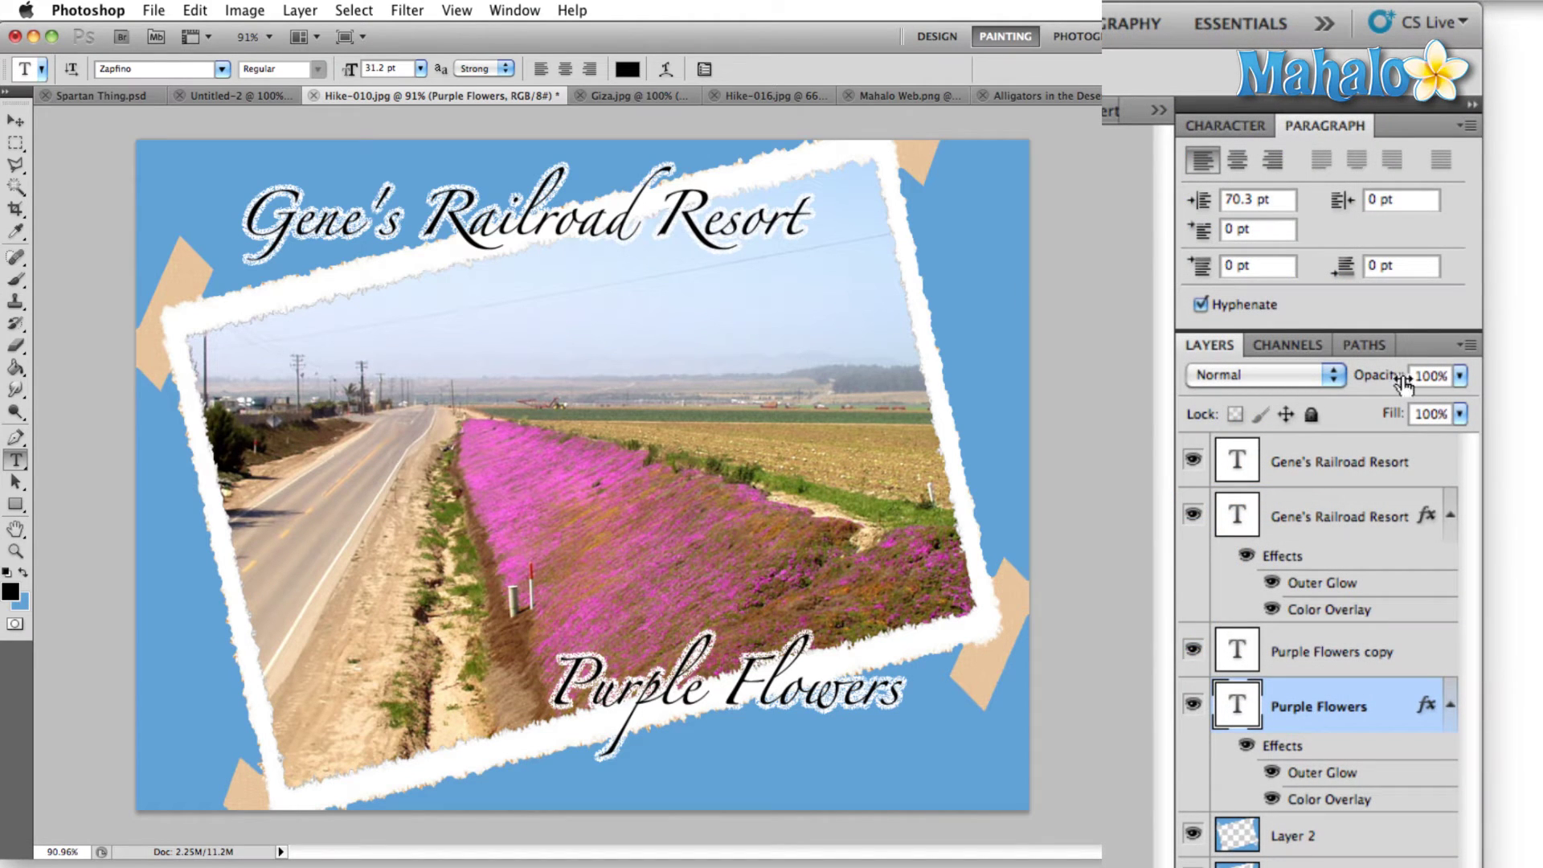
left_click(515, 10)
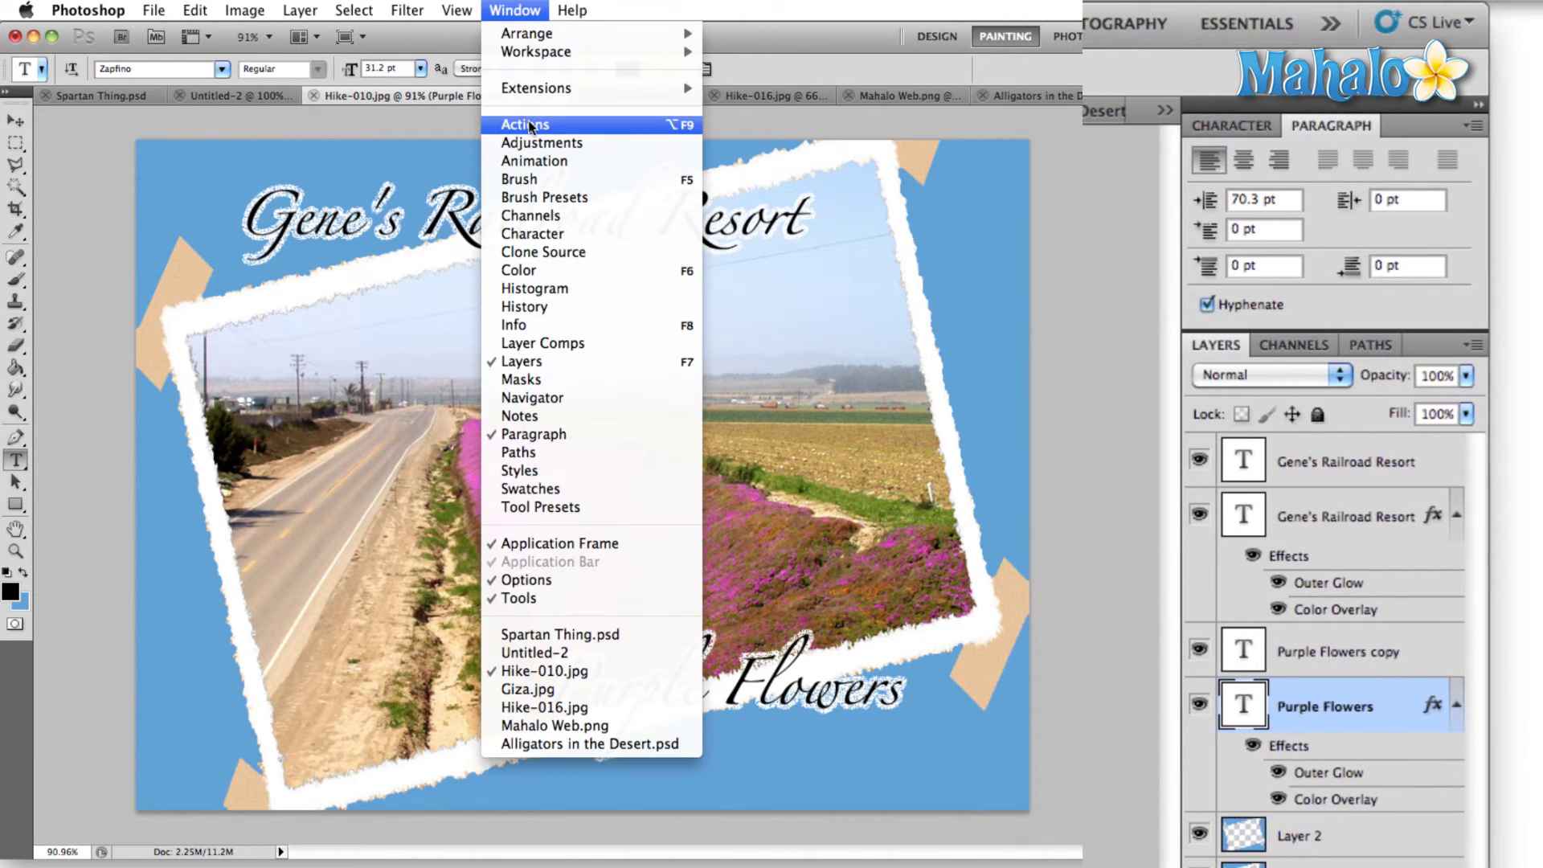
- In the History panel, compare the Deselect and Paste Style states, settling on Deselect
left_click(527, 308)
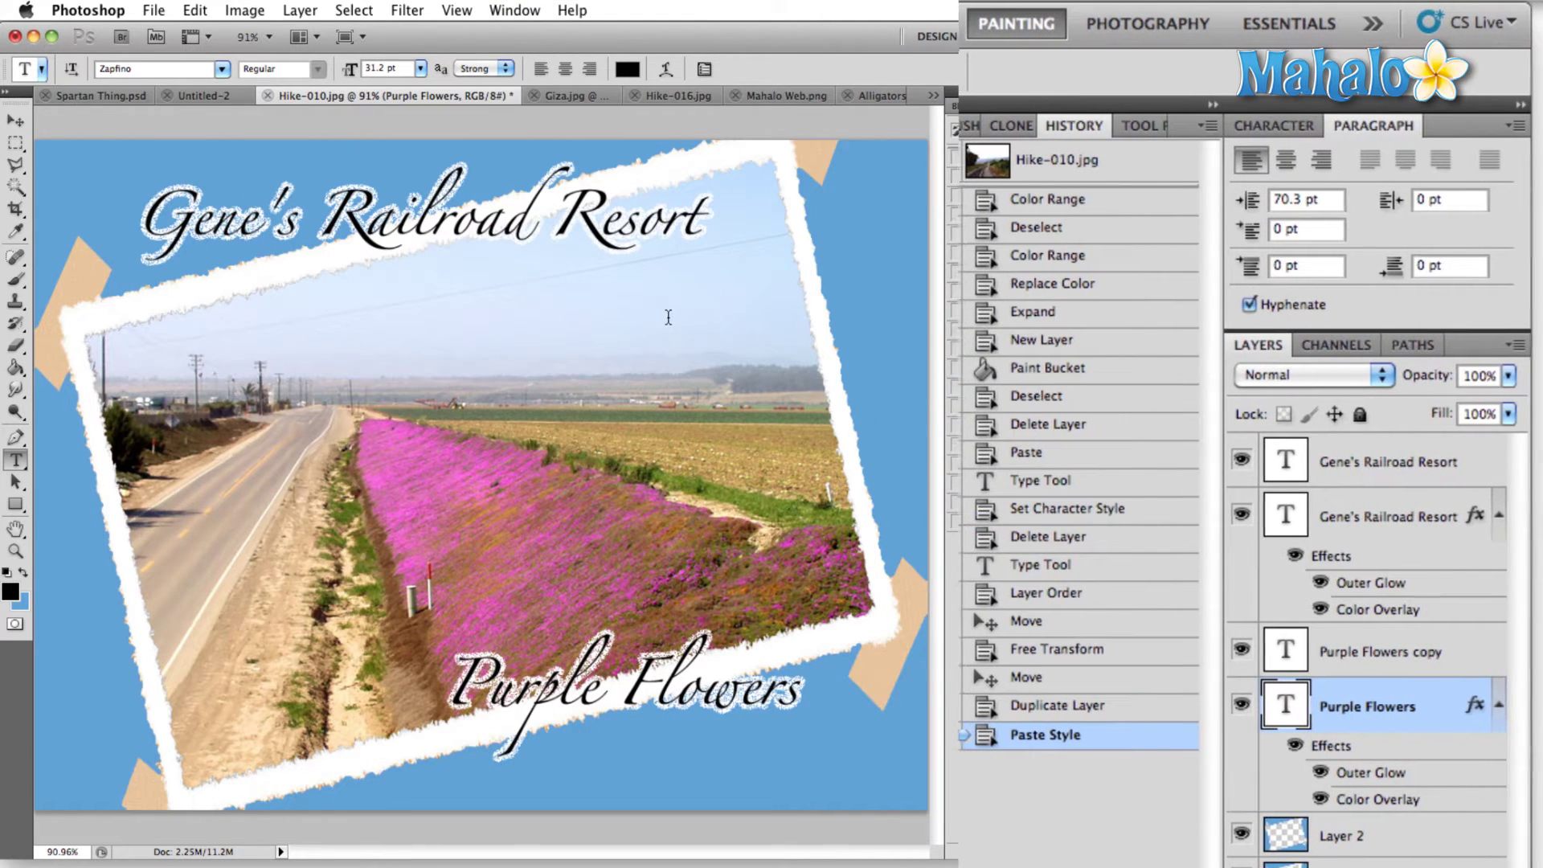
left_click(1041, 396)
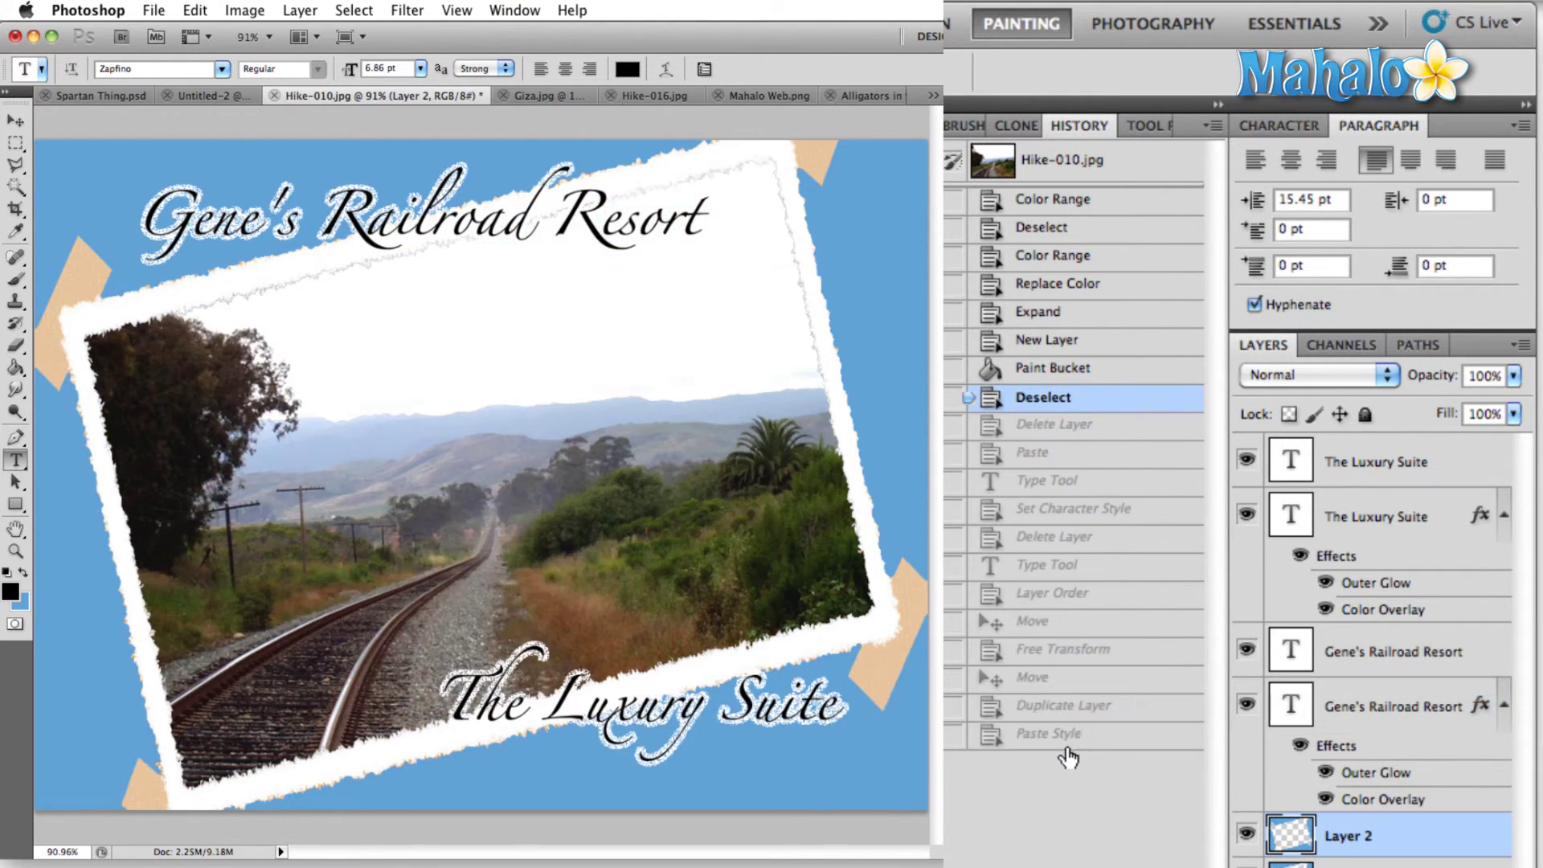
left_click(1066, 734)
key("super+z")
key("super+z")
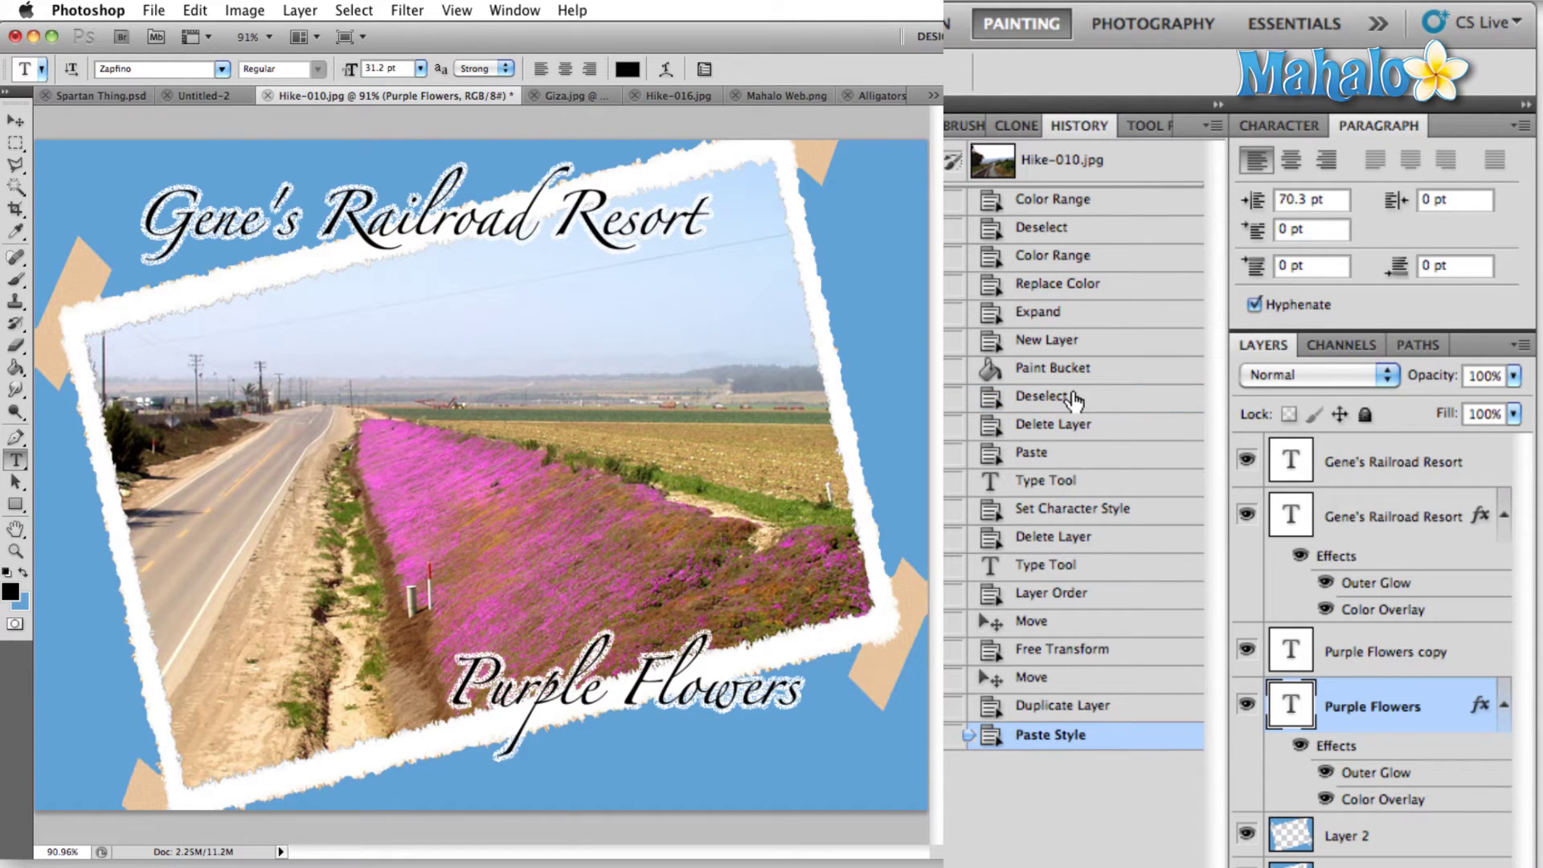
left_click(1073, 396)
left_click(1089, 735)
left_click(1060, 397)
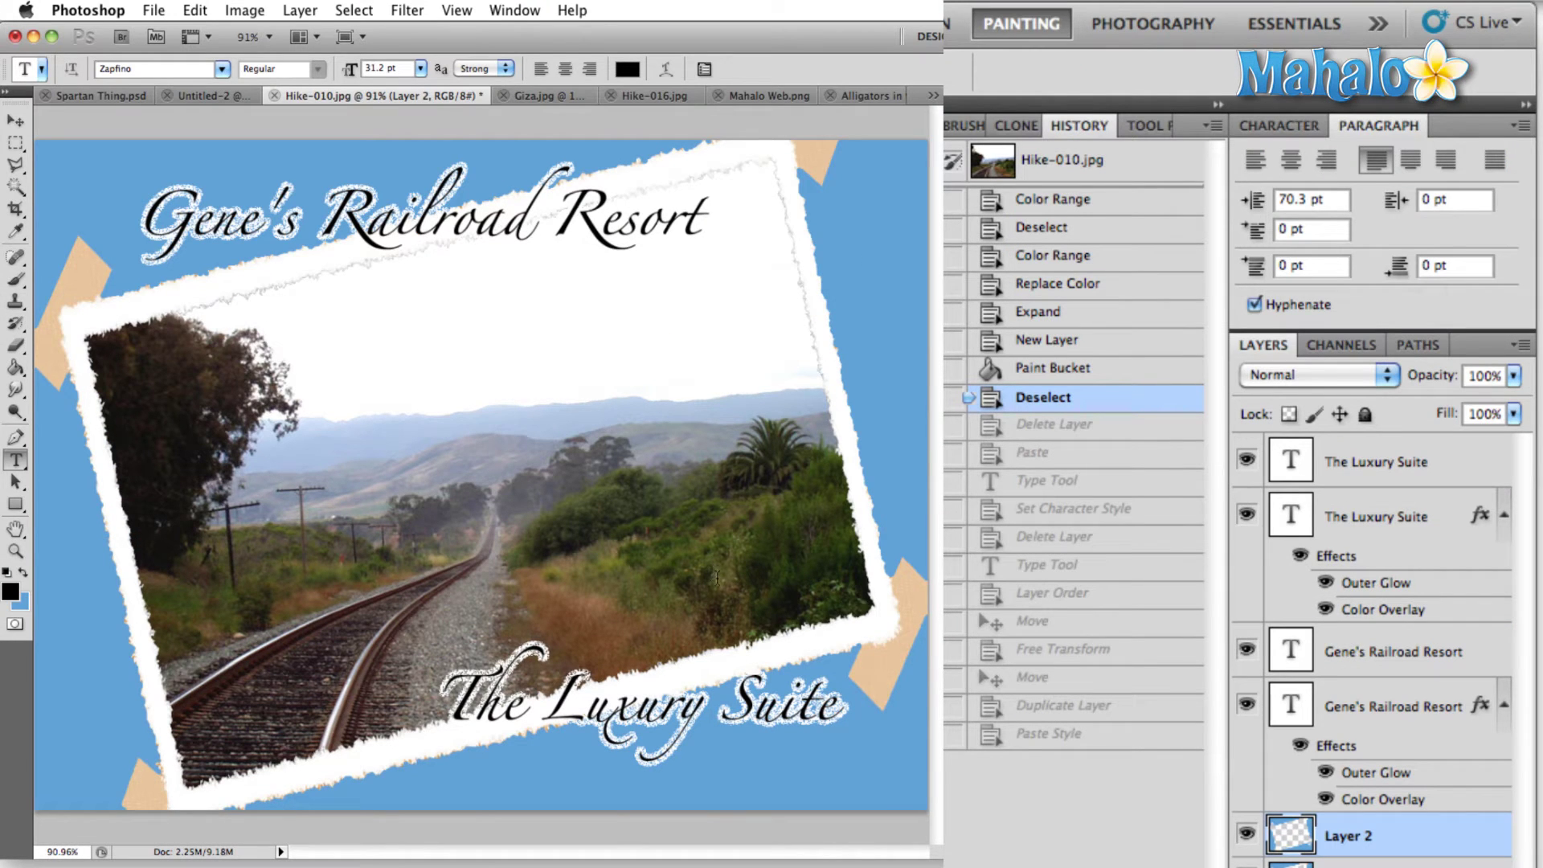
- Right-align both The Luxury Suite layers and move the caption to the lower right
left_click(1378, 461)
left_click(1379, 516, "shift")
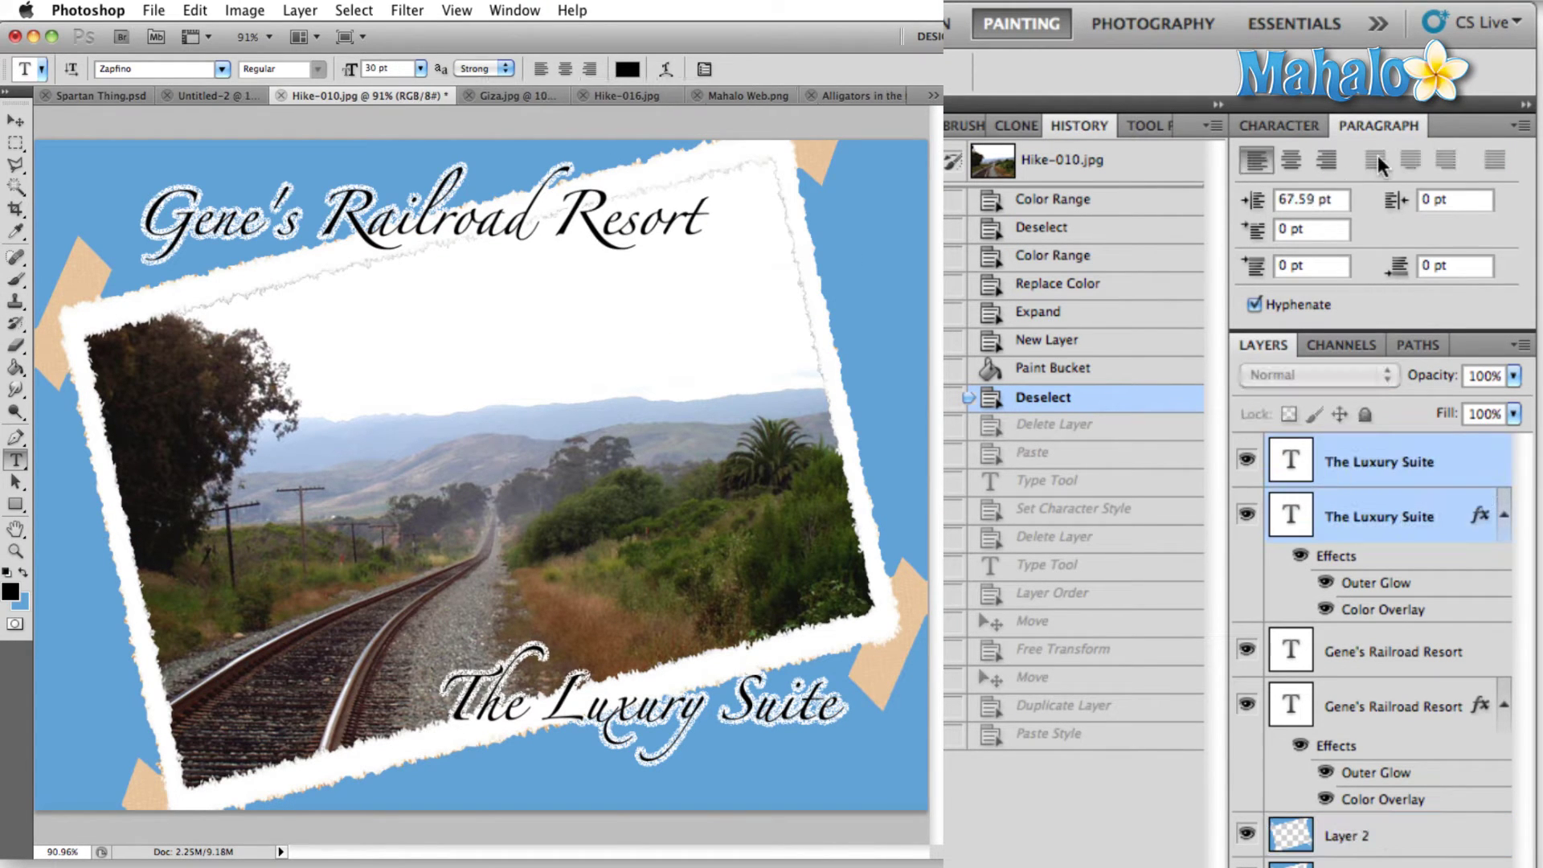
left_click(1327, 160)
key("v")
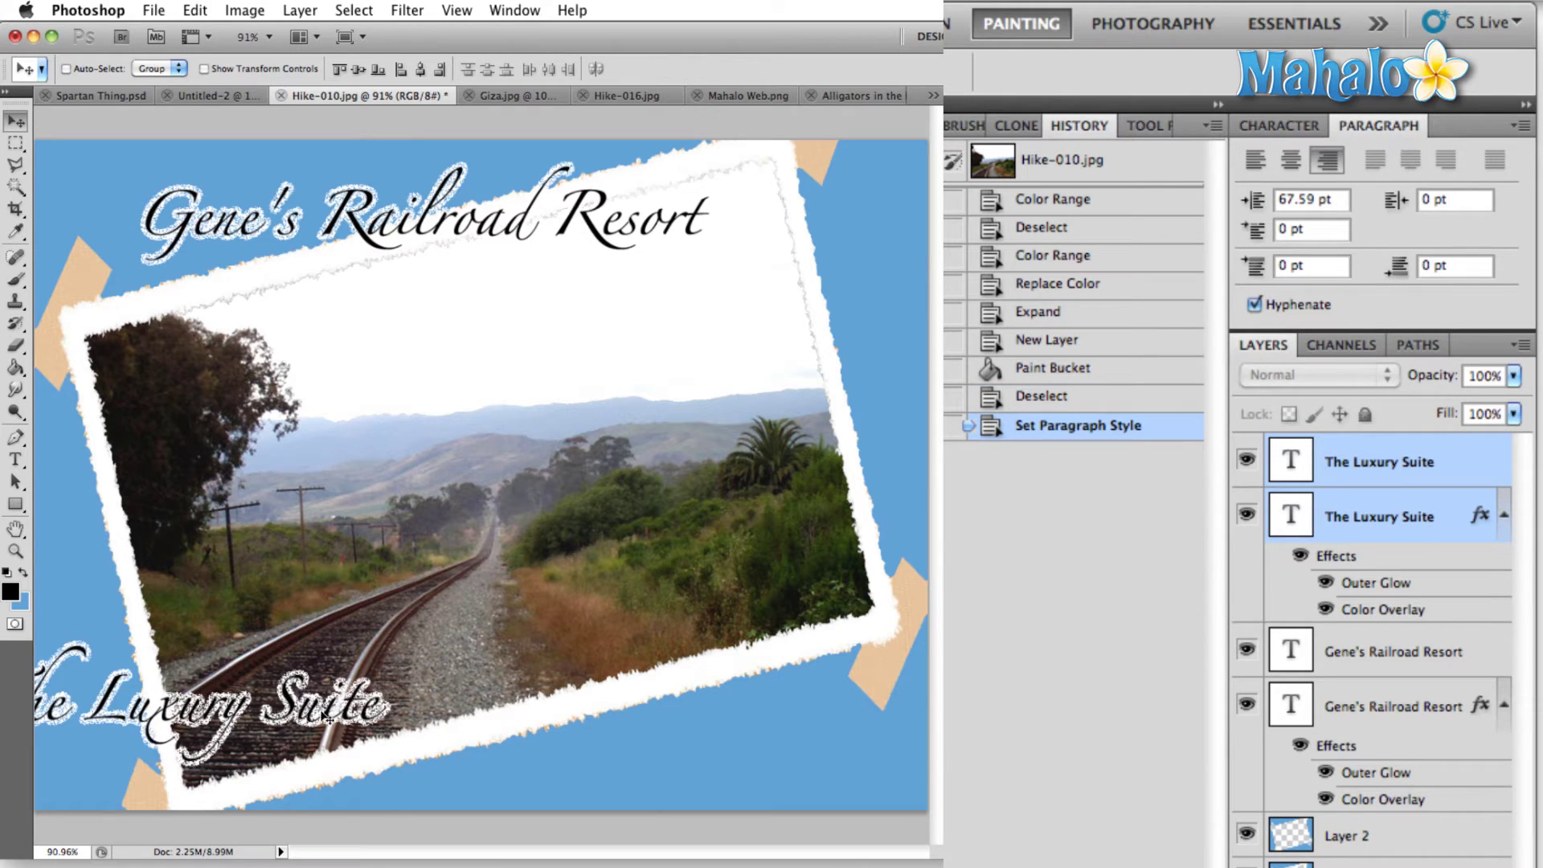
left_click_drag(329, 715, 799, 729)
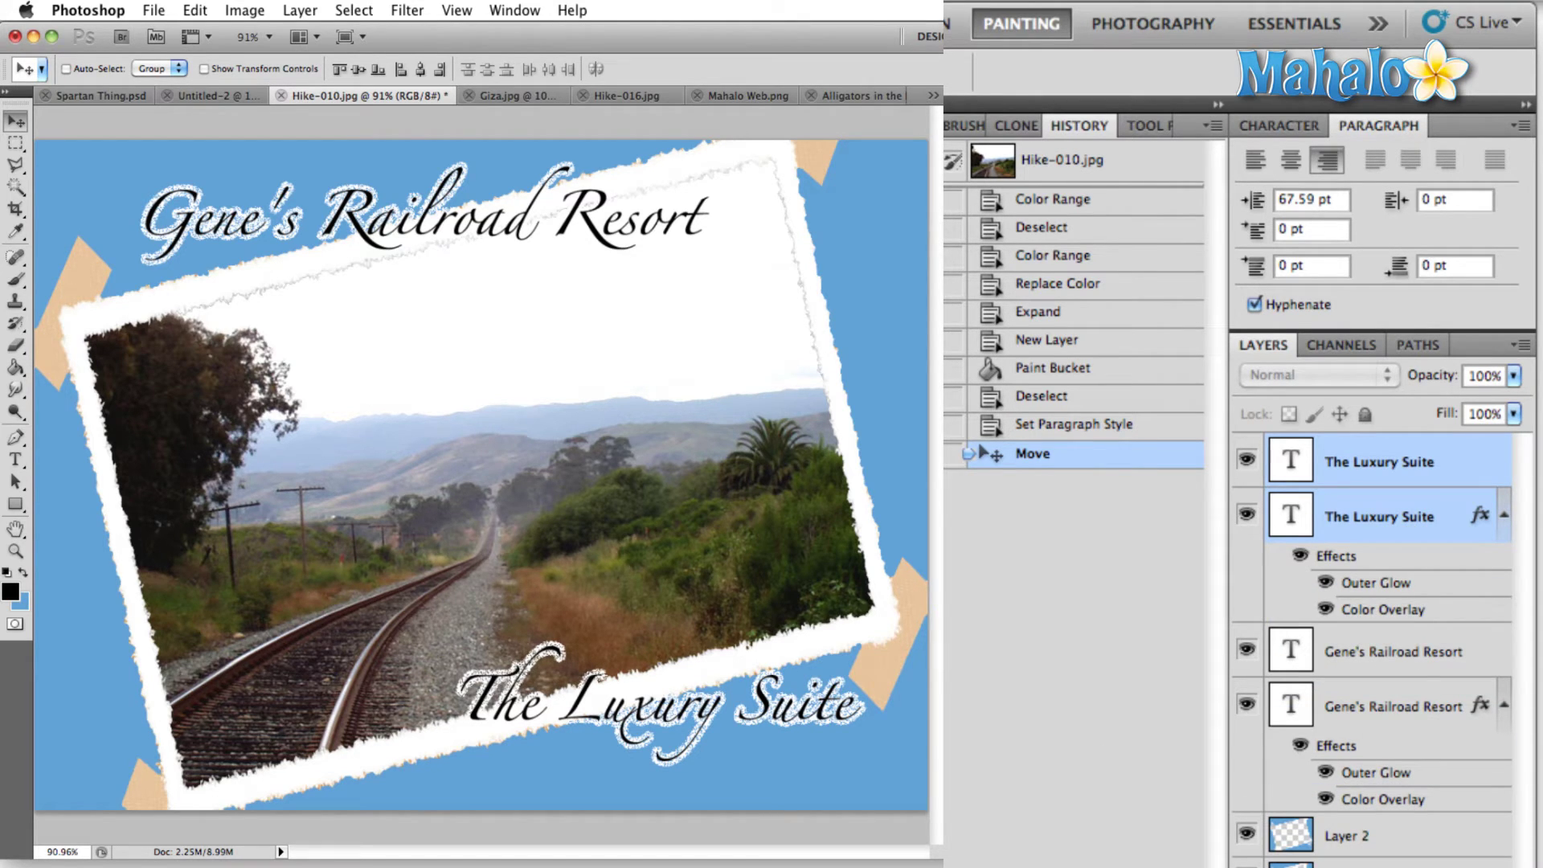
- Duplicate both The Luxury Suite layers and hide the originals
key("super+j")
left_click_drag(1246, 649, 1247, 705)
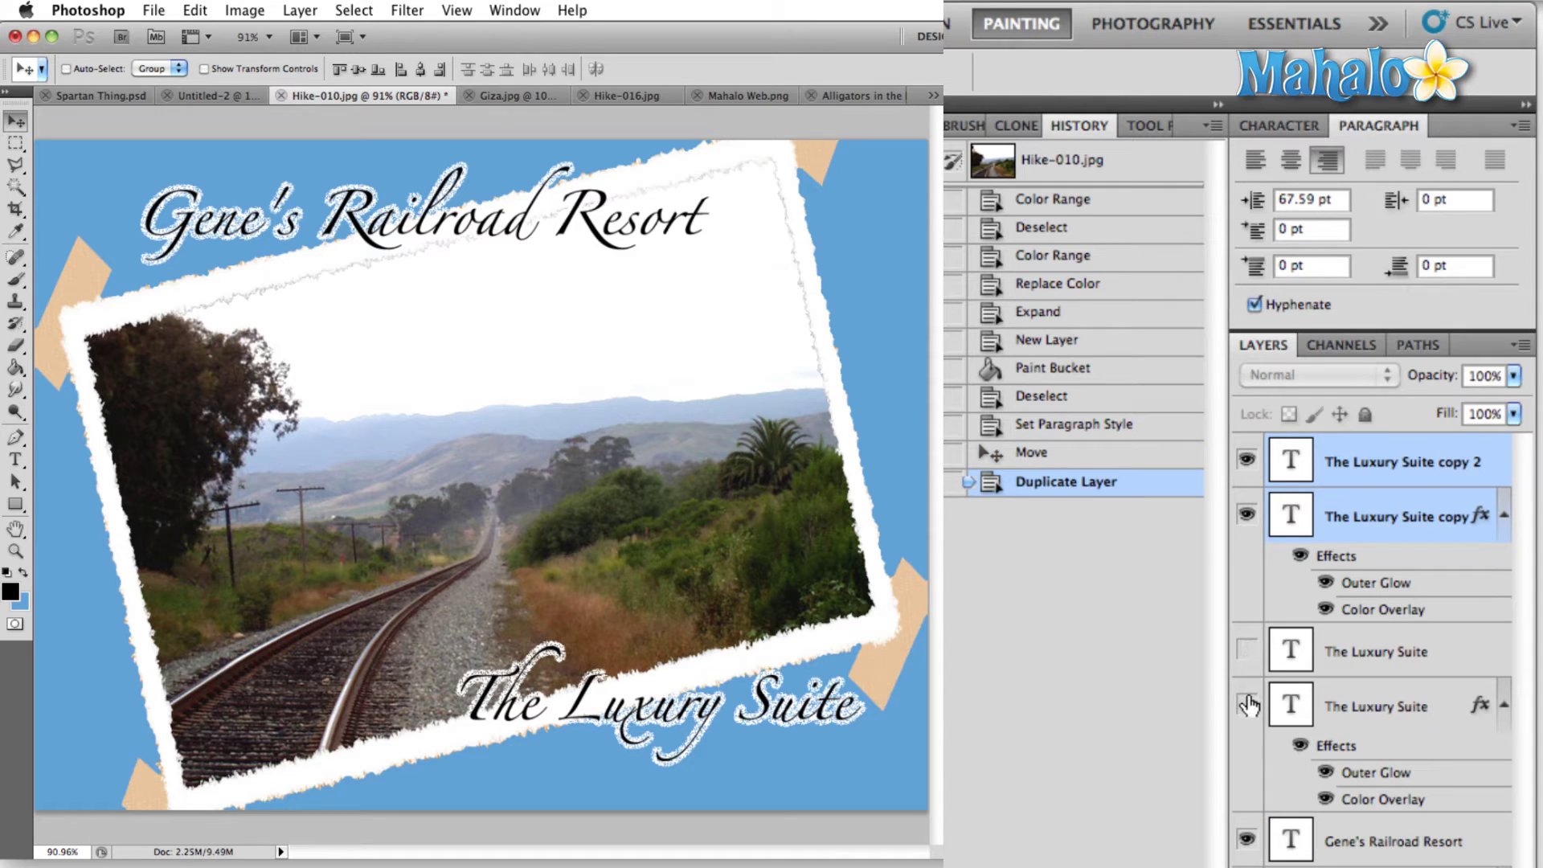
double_click(1298, 470)
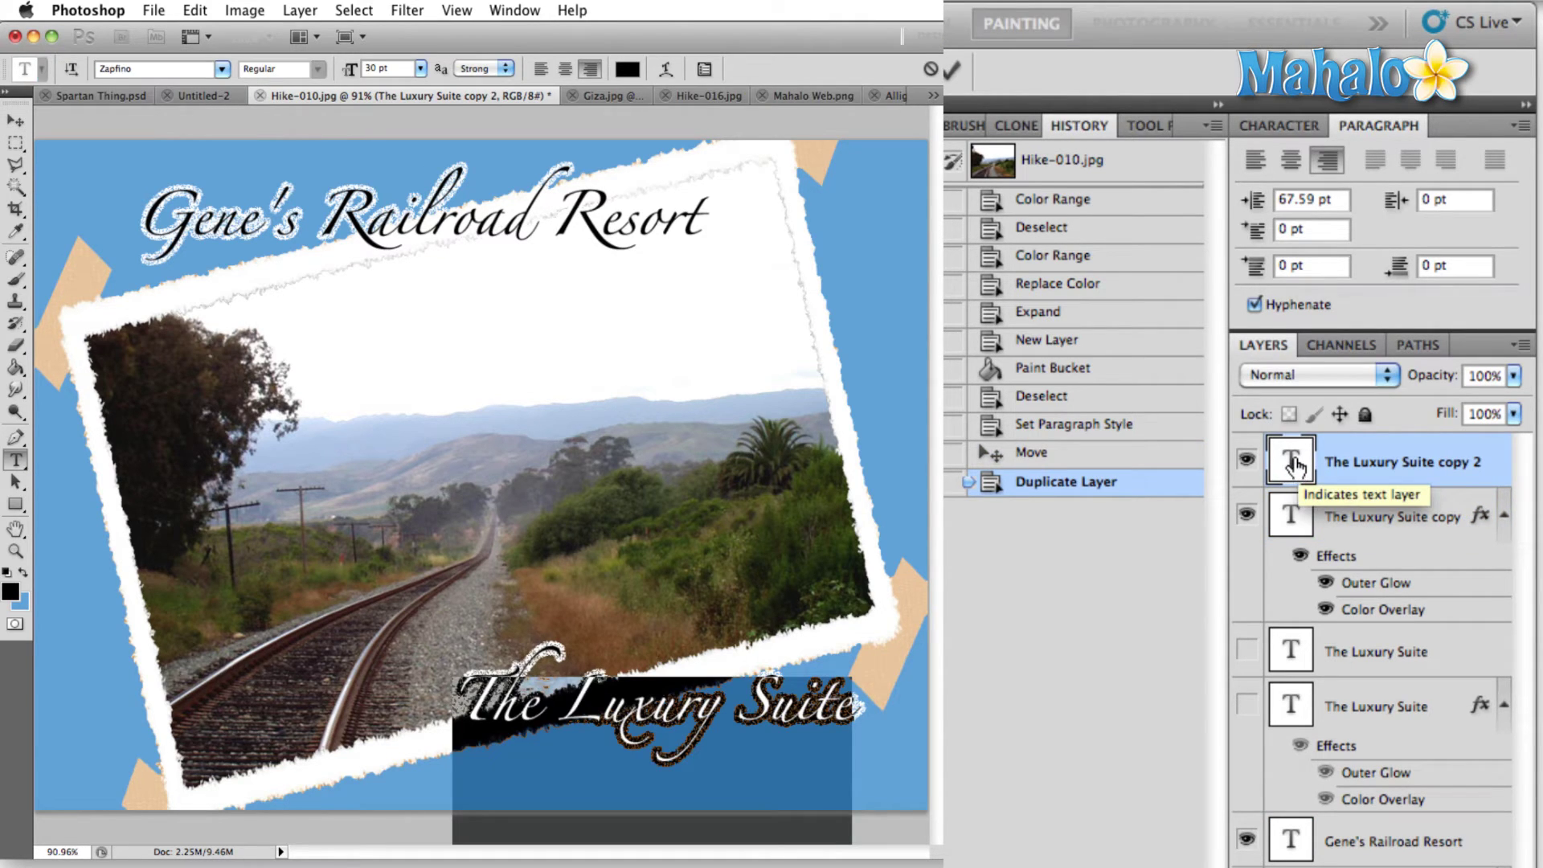
- Retype the plain and glowing copied captions as 'Purple Flowers'
type("Purp")
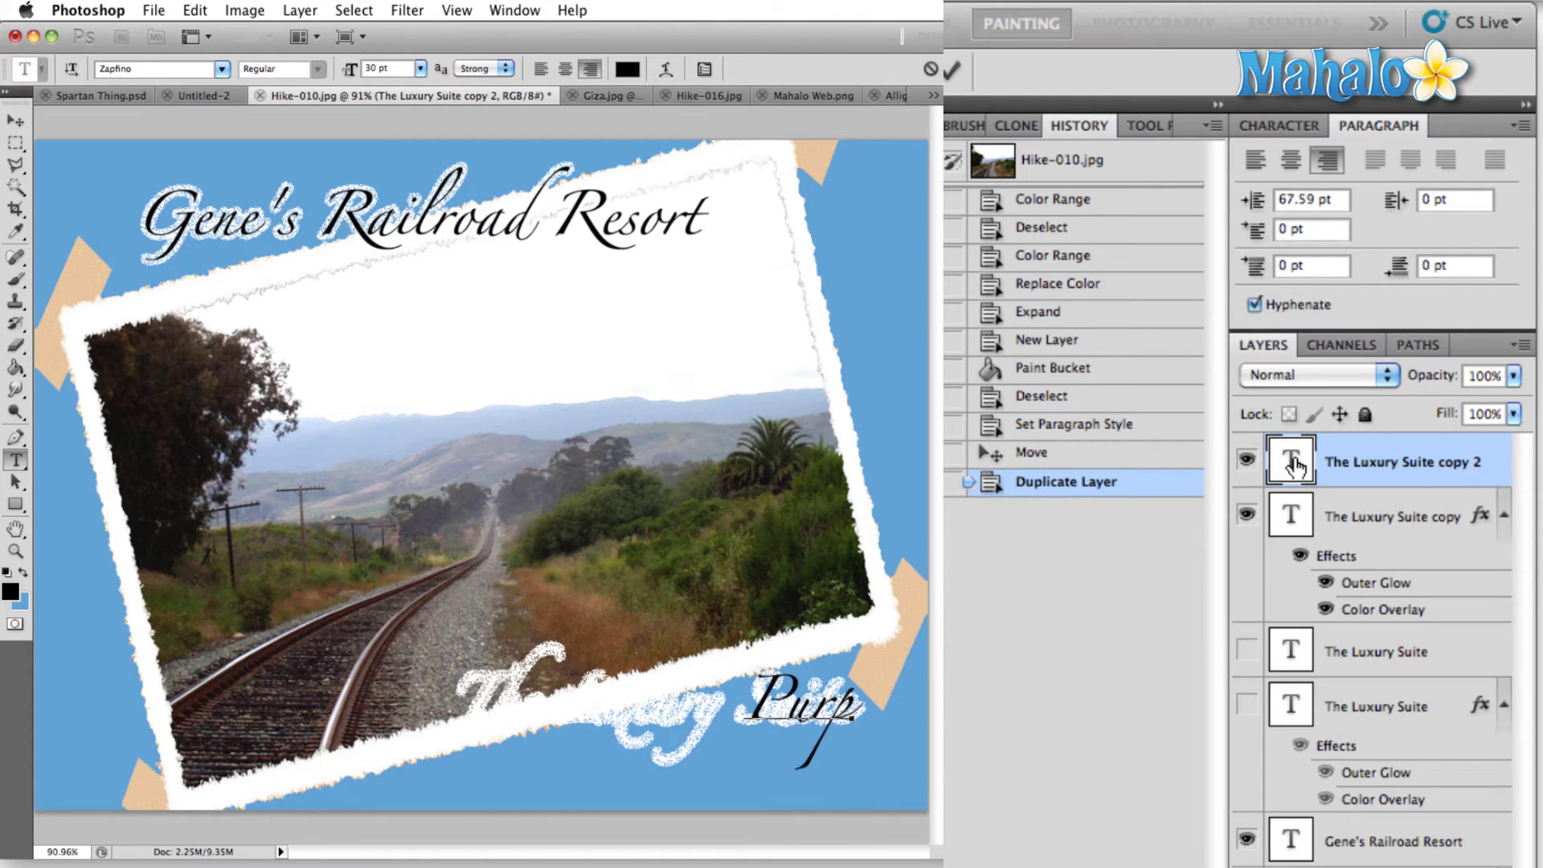
type("le Flowers")
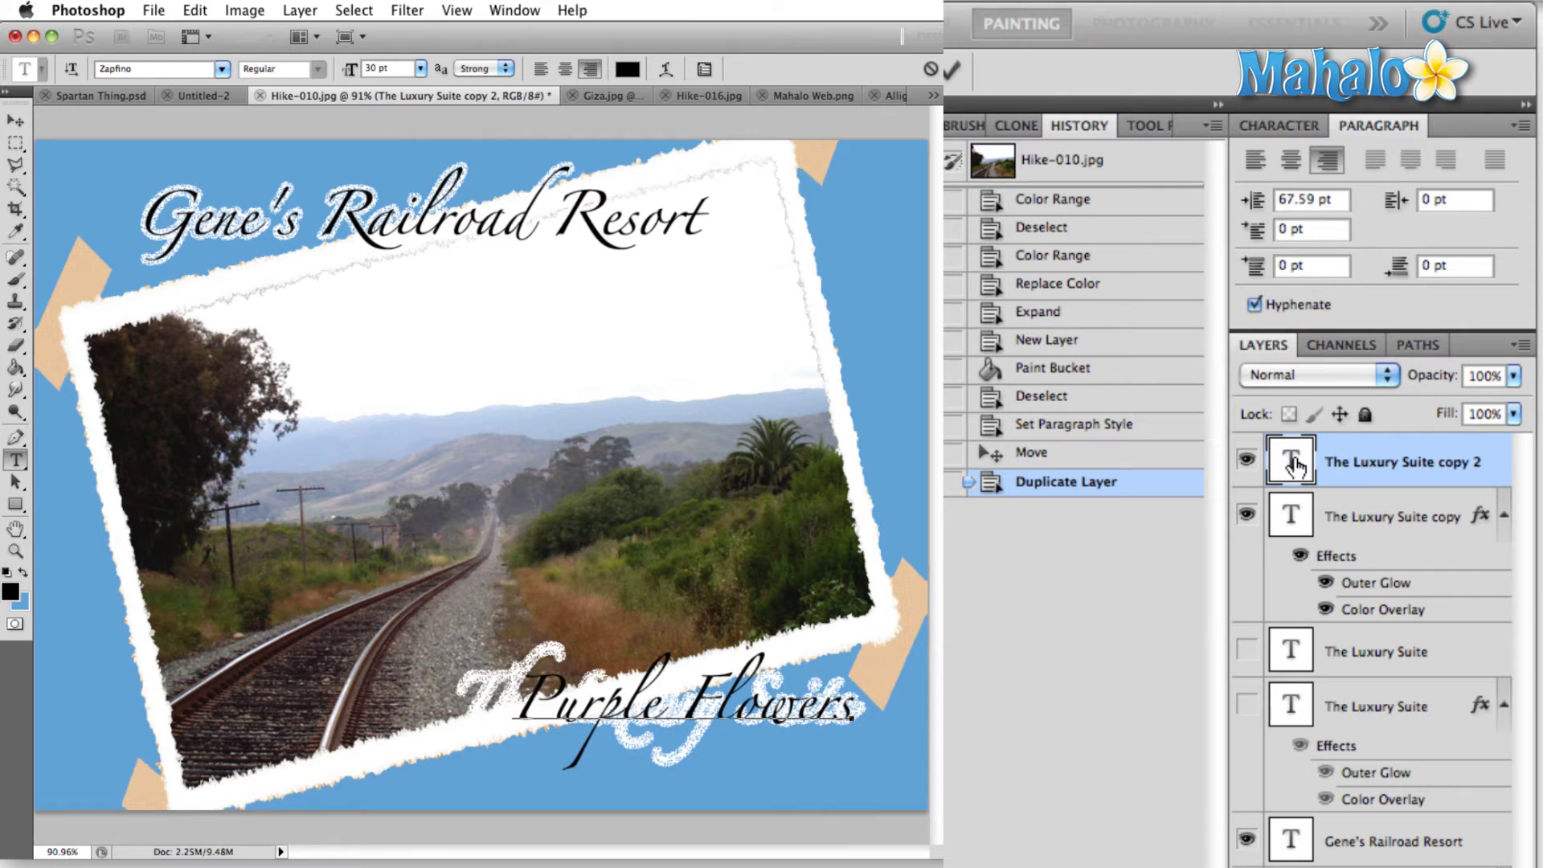
left_click(1293, 515)
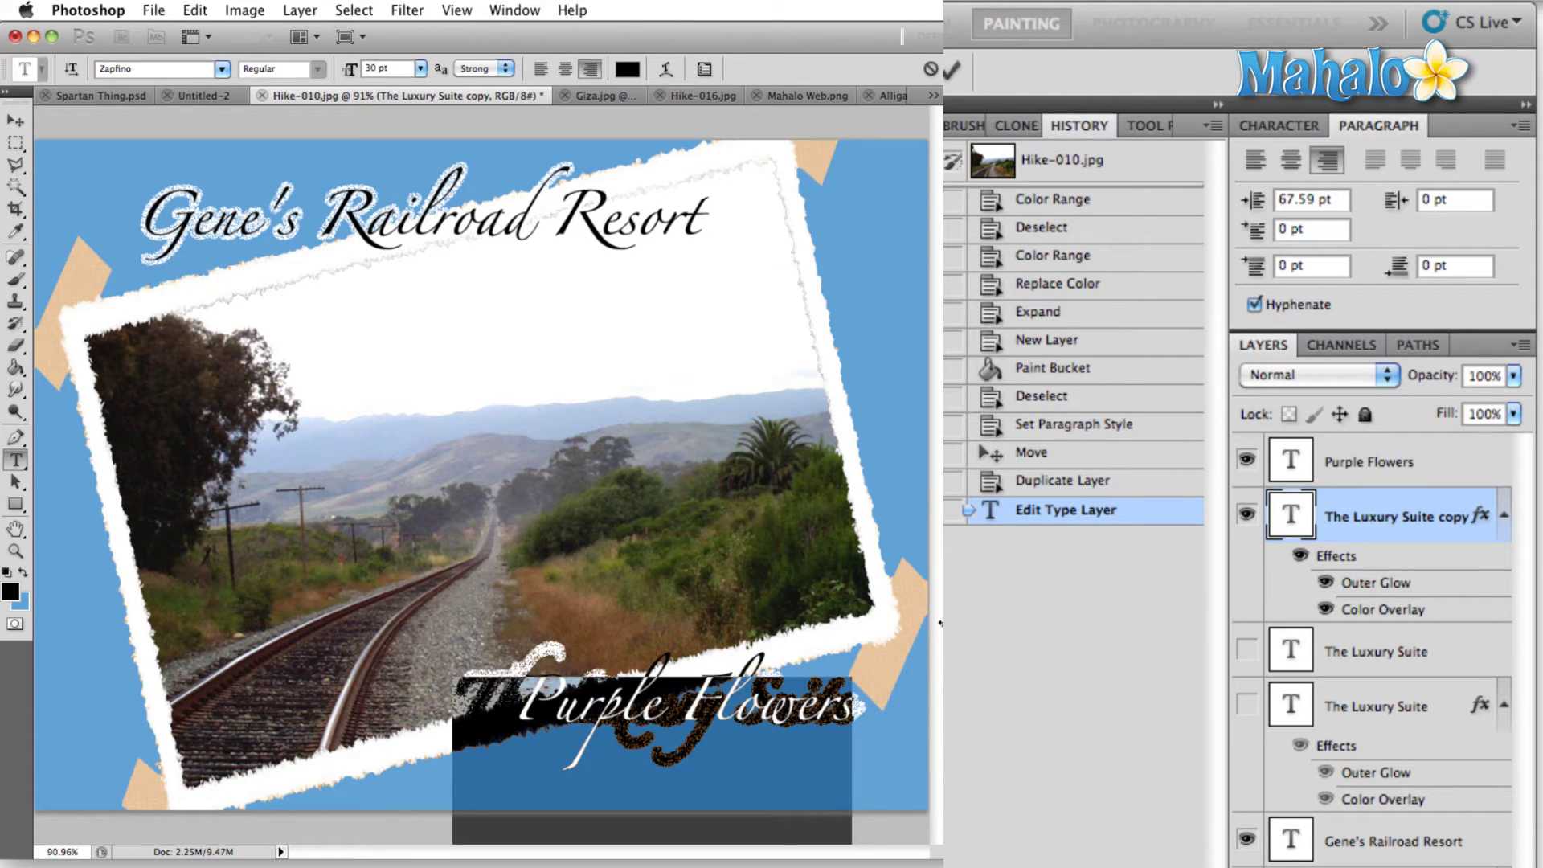
key("BackSpace")
type("Purple Flo")
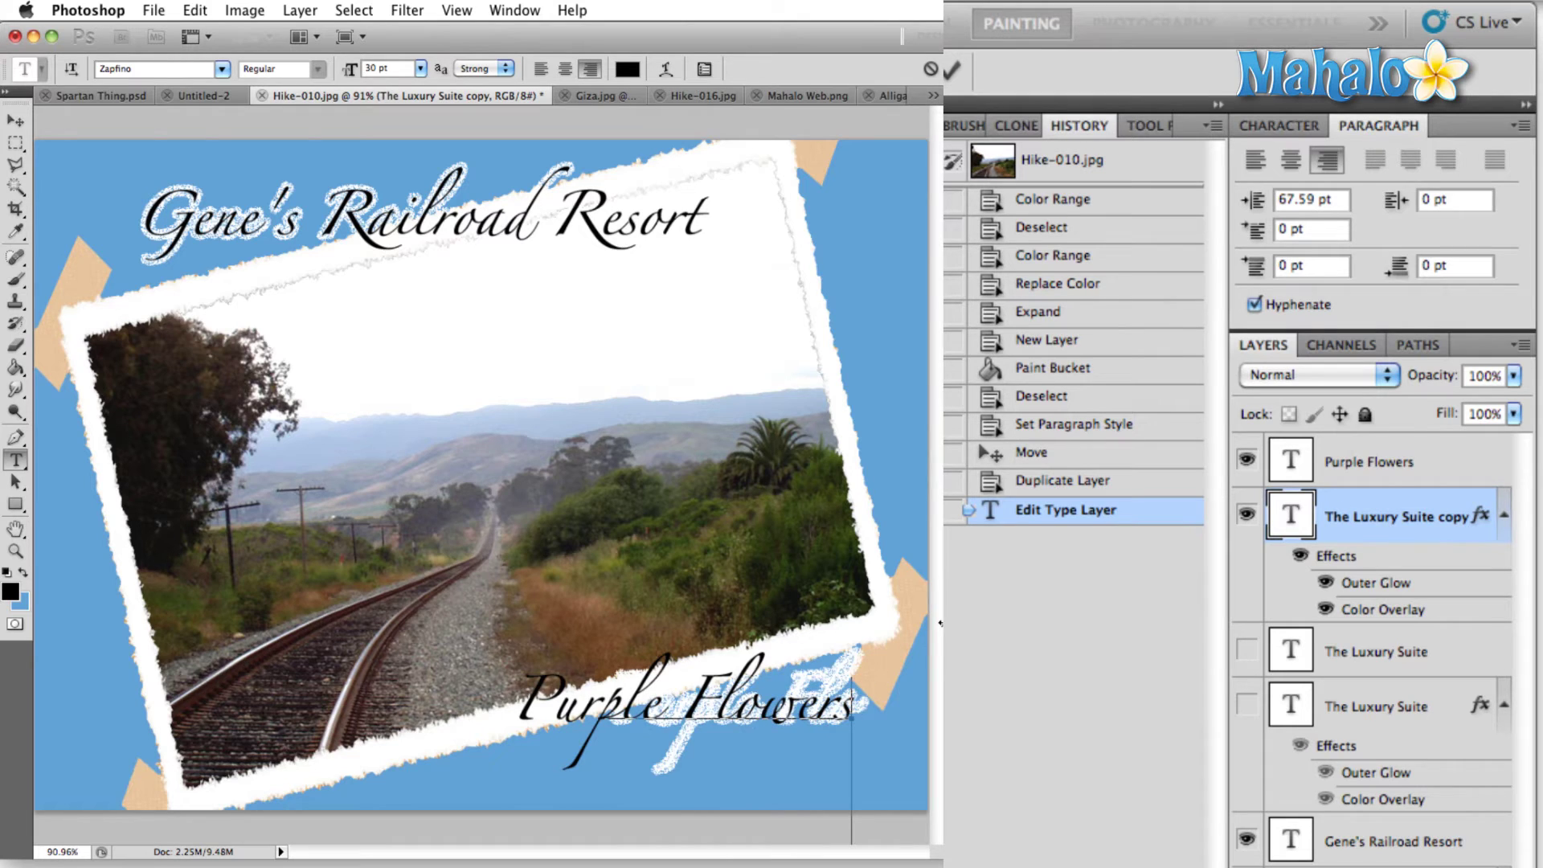
type("wers")
key("ctrl+Return")
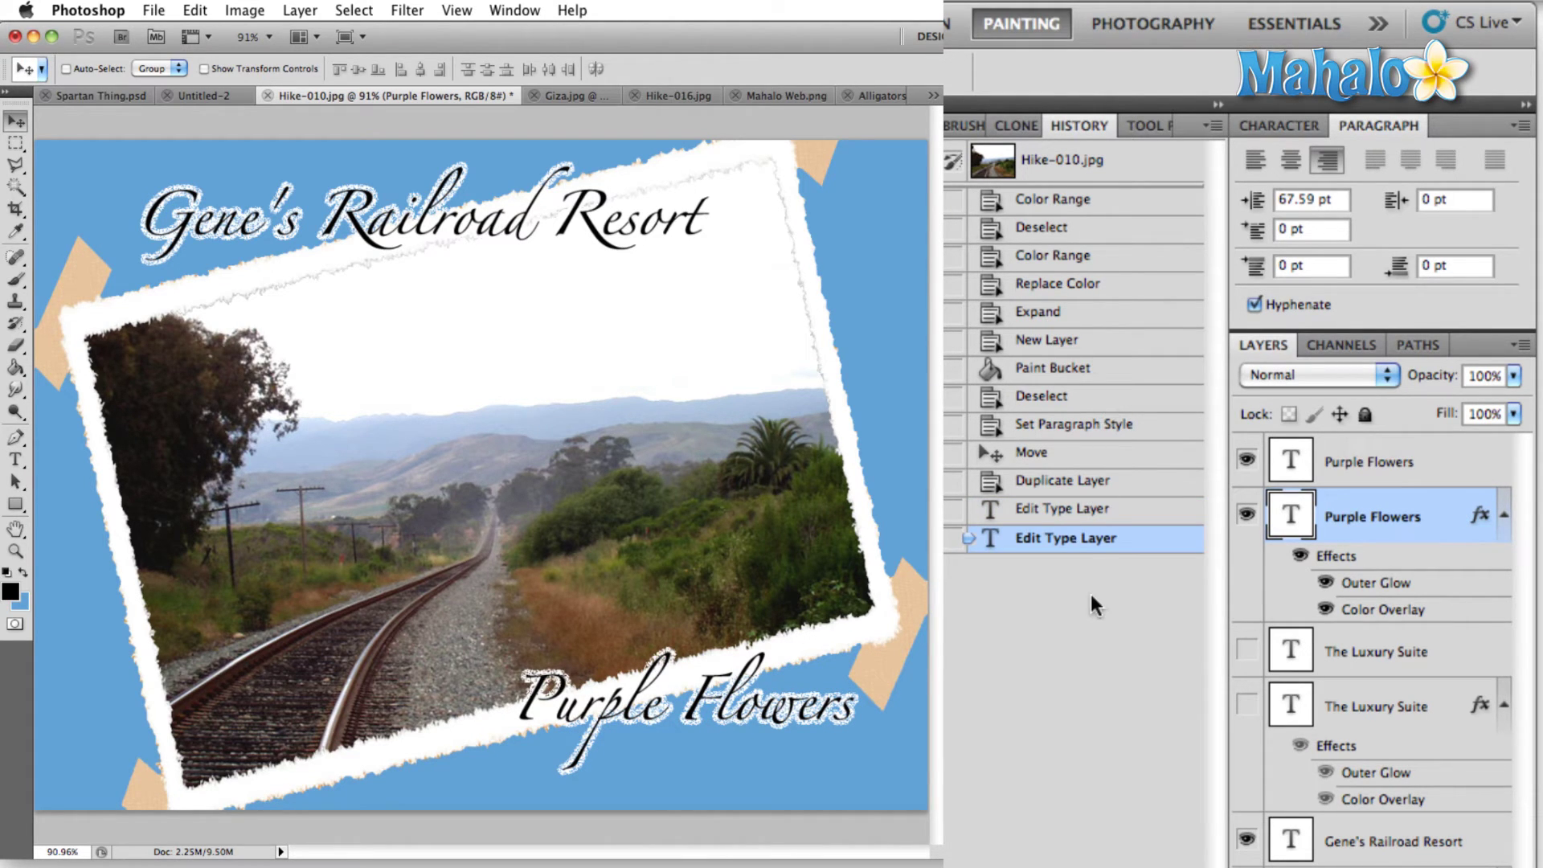
left_click(1090, 397)
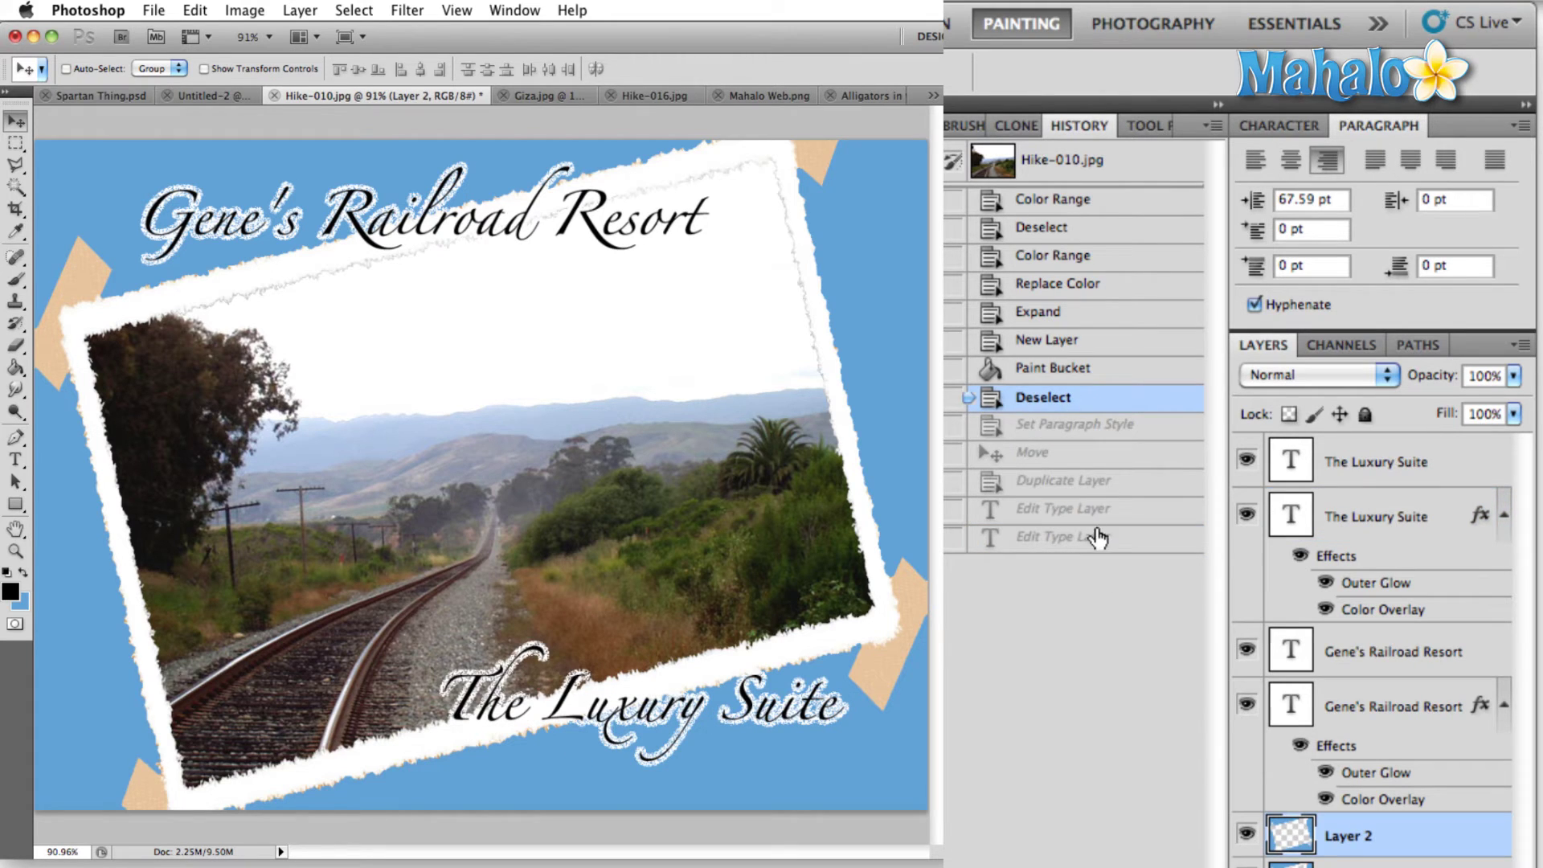
left_click(1092, 546)
left_click(1095, 397)
left_click(1088, 545)
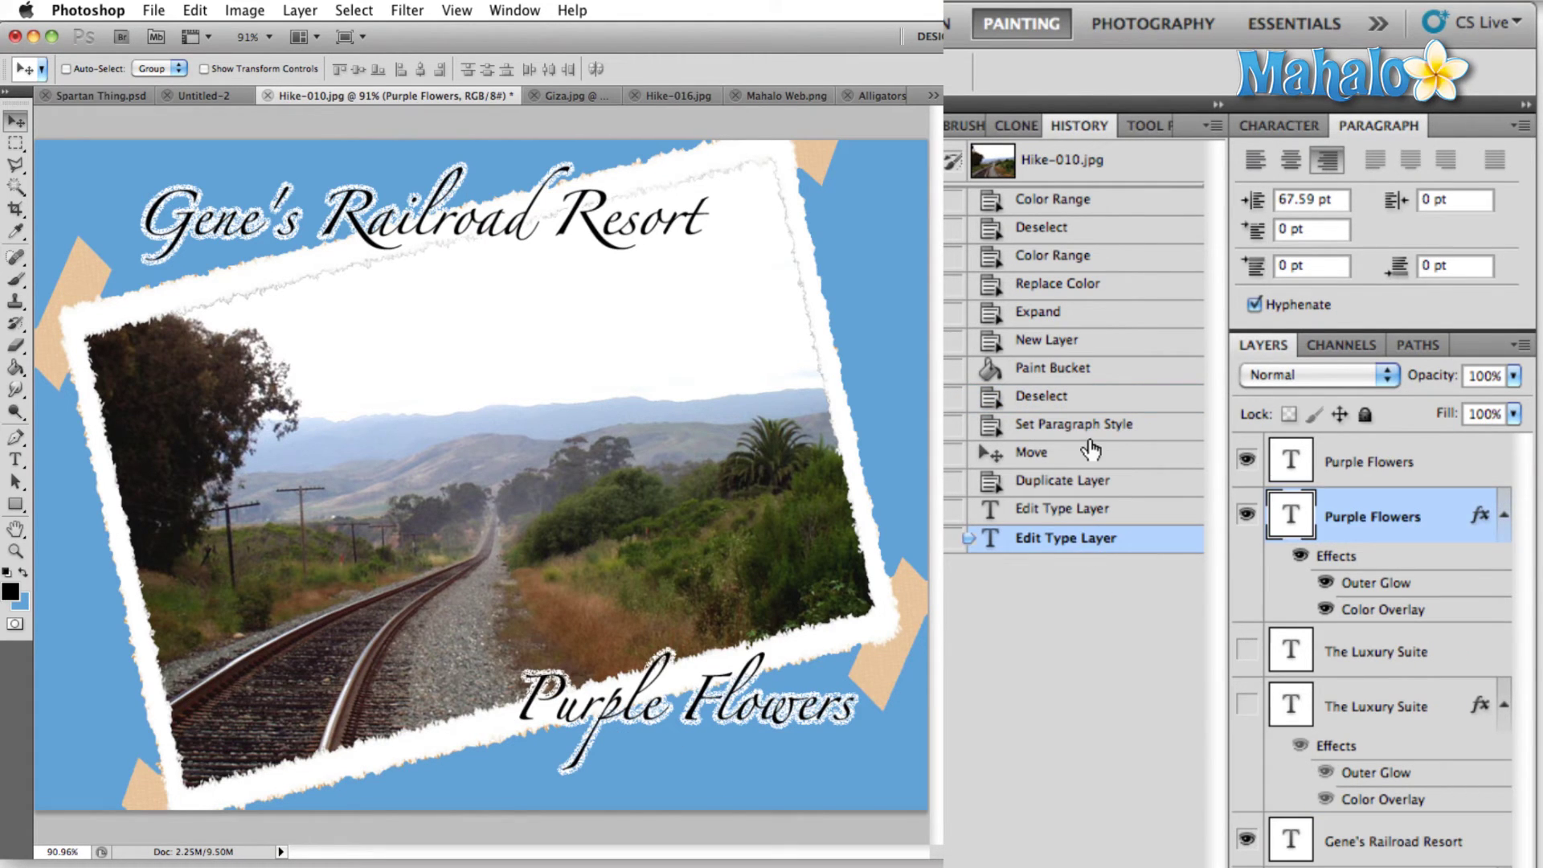
left_click(1089, 397)
left_click(1094, 537)
left_click(1064, 397)
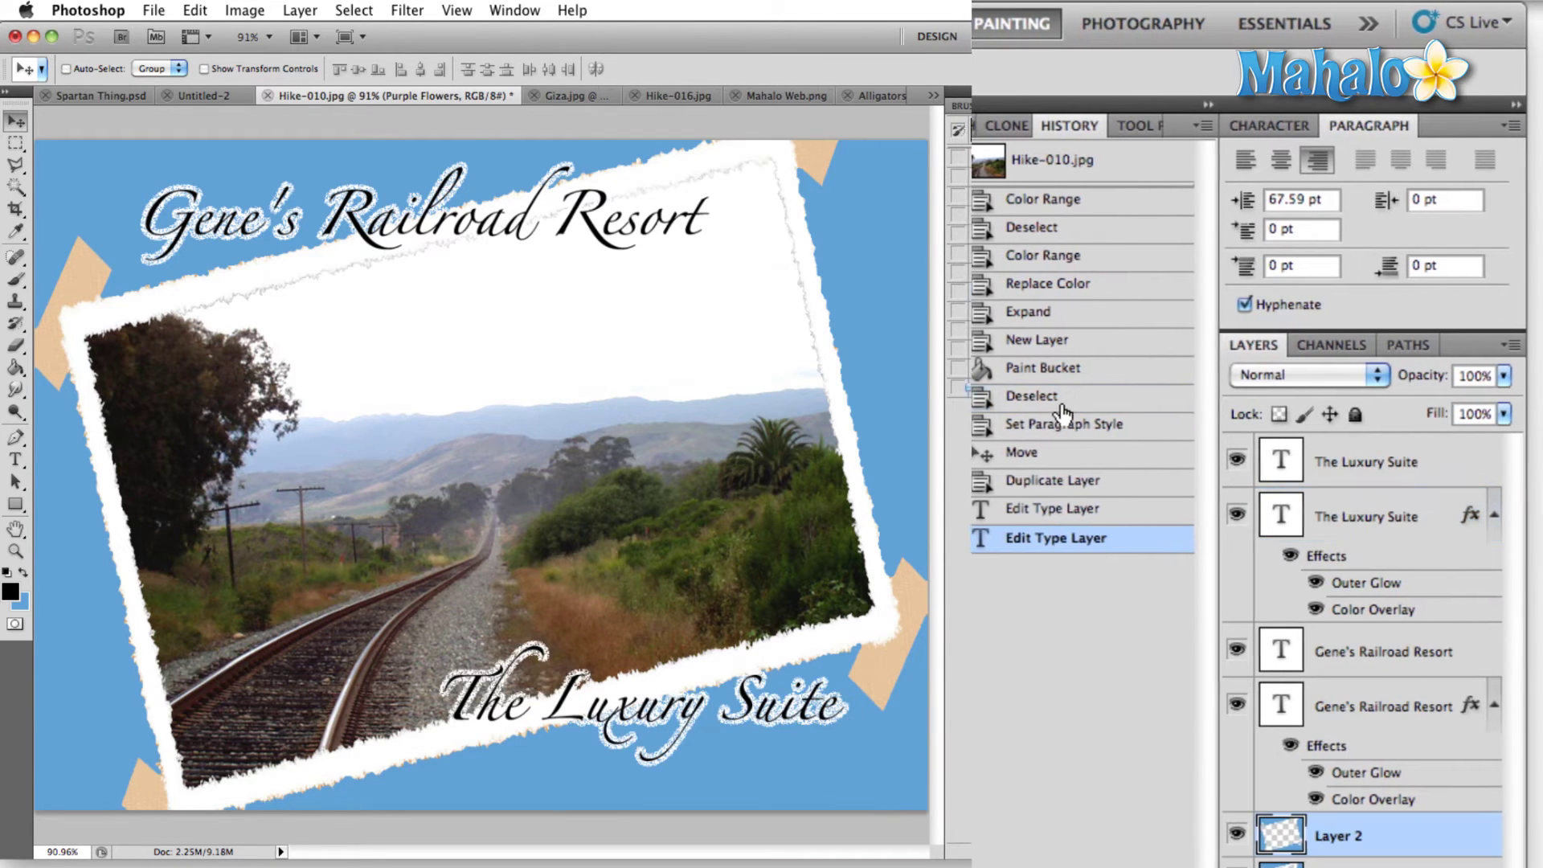
left_click(1049, 540)
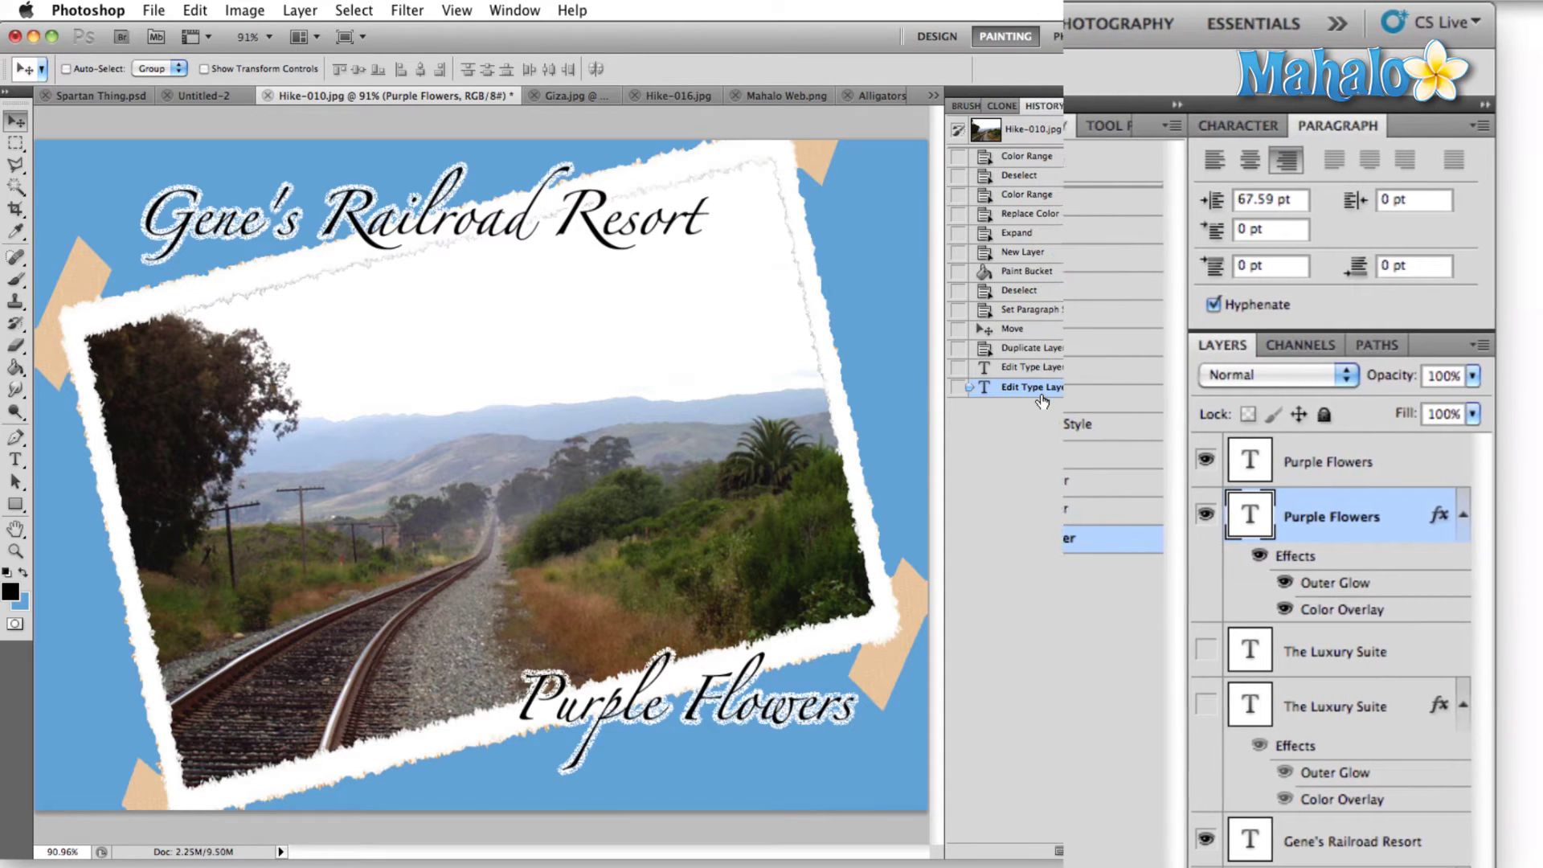
- Collapse History, try left and right alignment, and set the glowing caption to Center text
left_click(1188, 161)
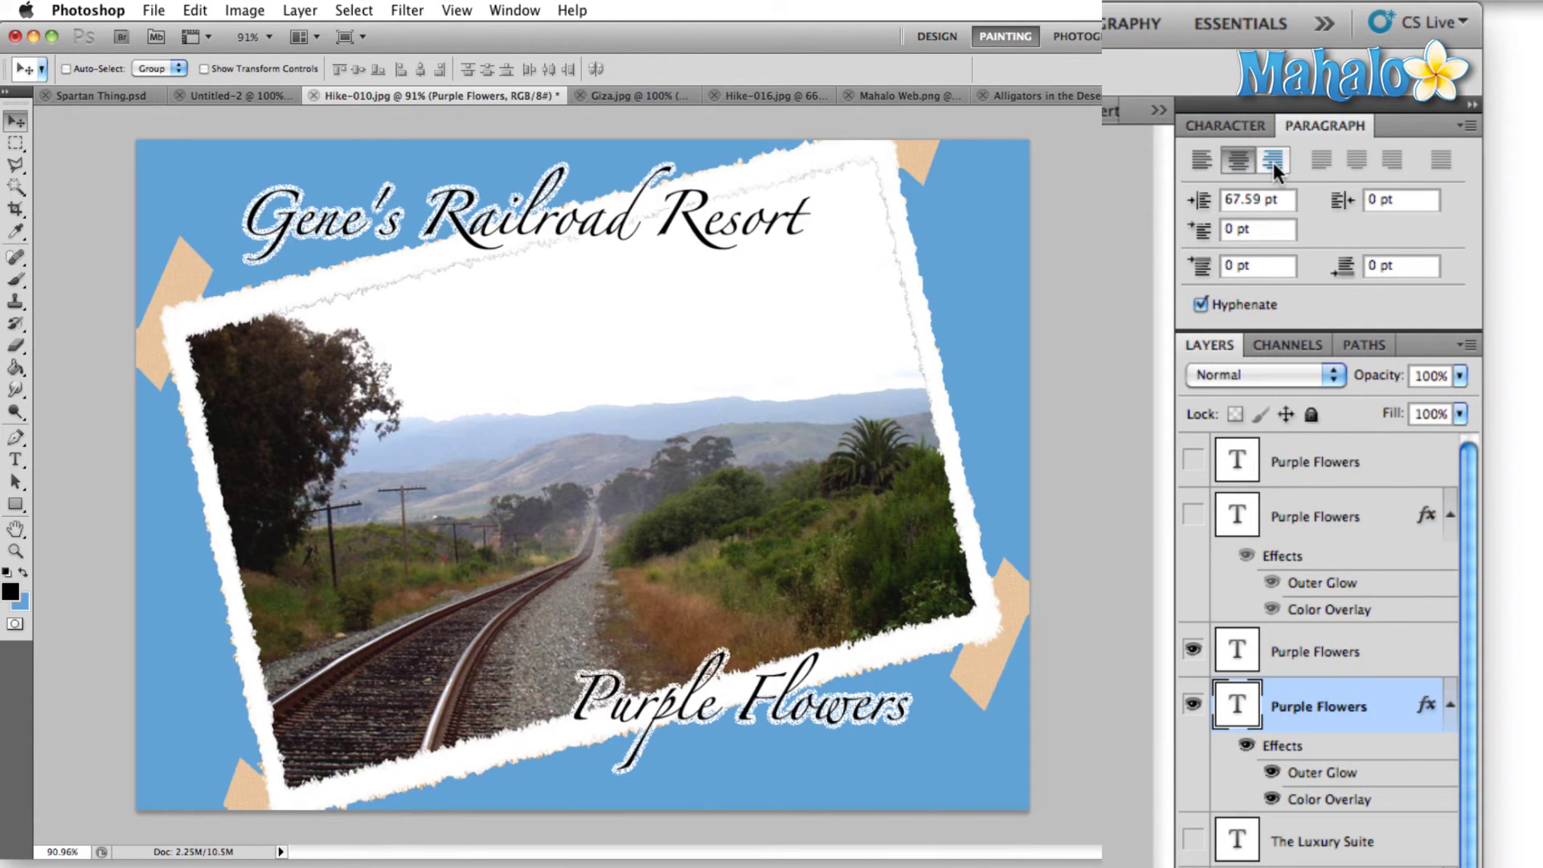
left_click(1202, 162)
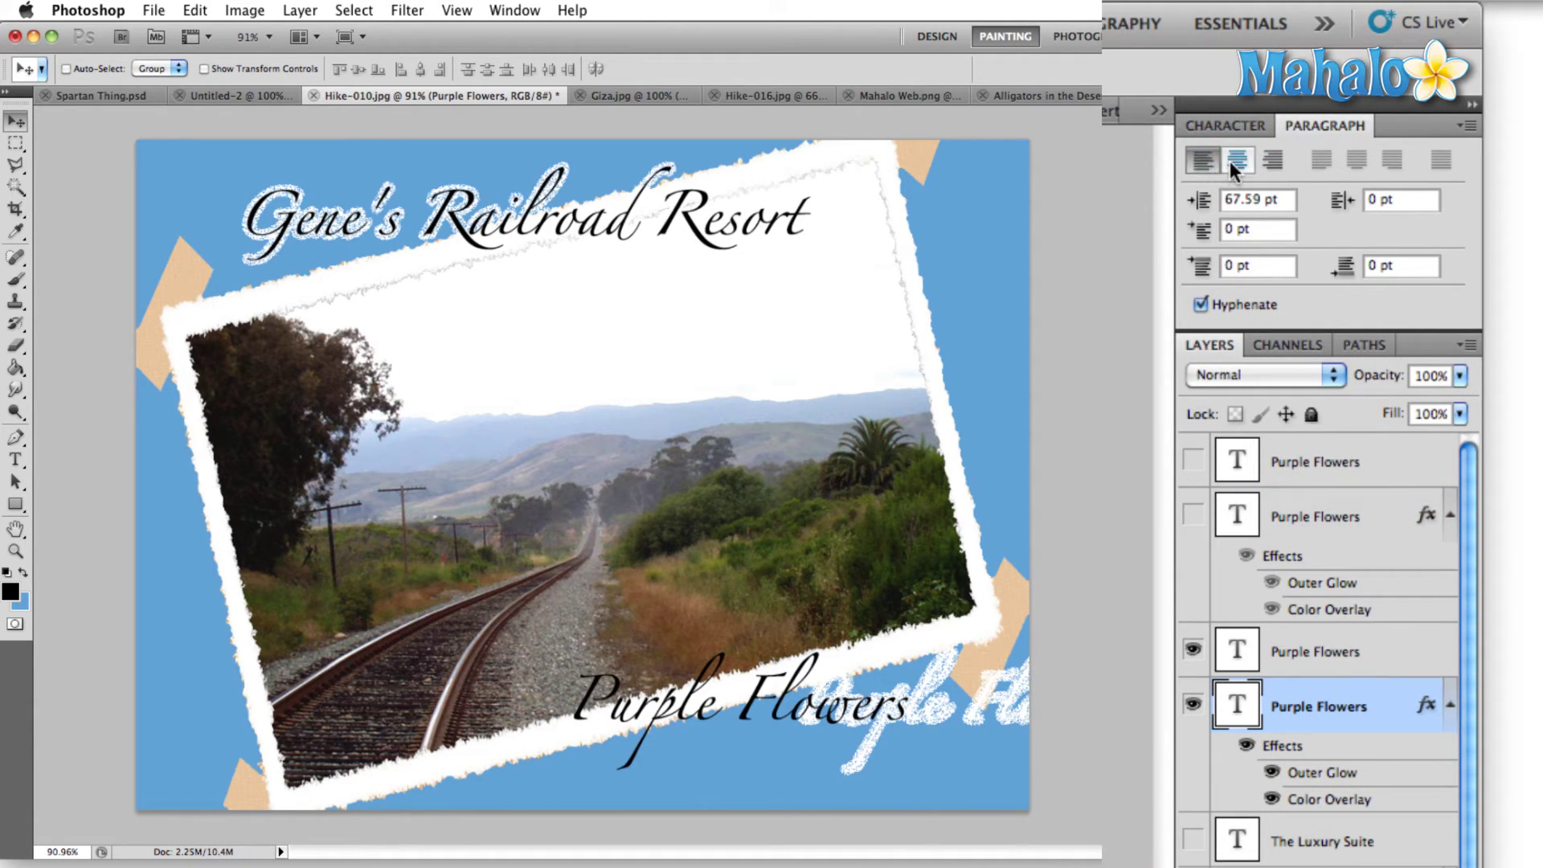
left_click(1235, 163)
left_click(1271, 161)
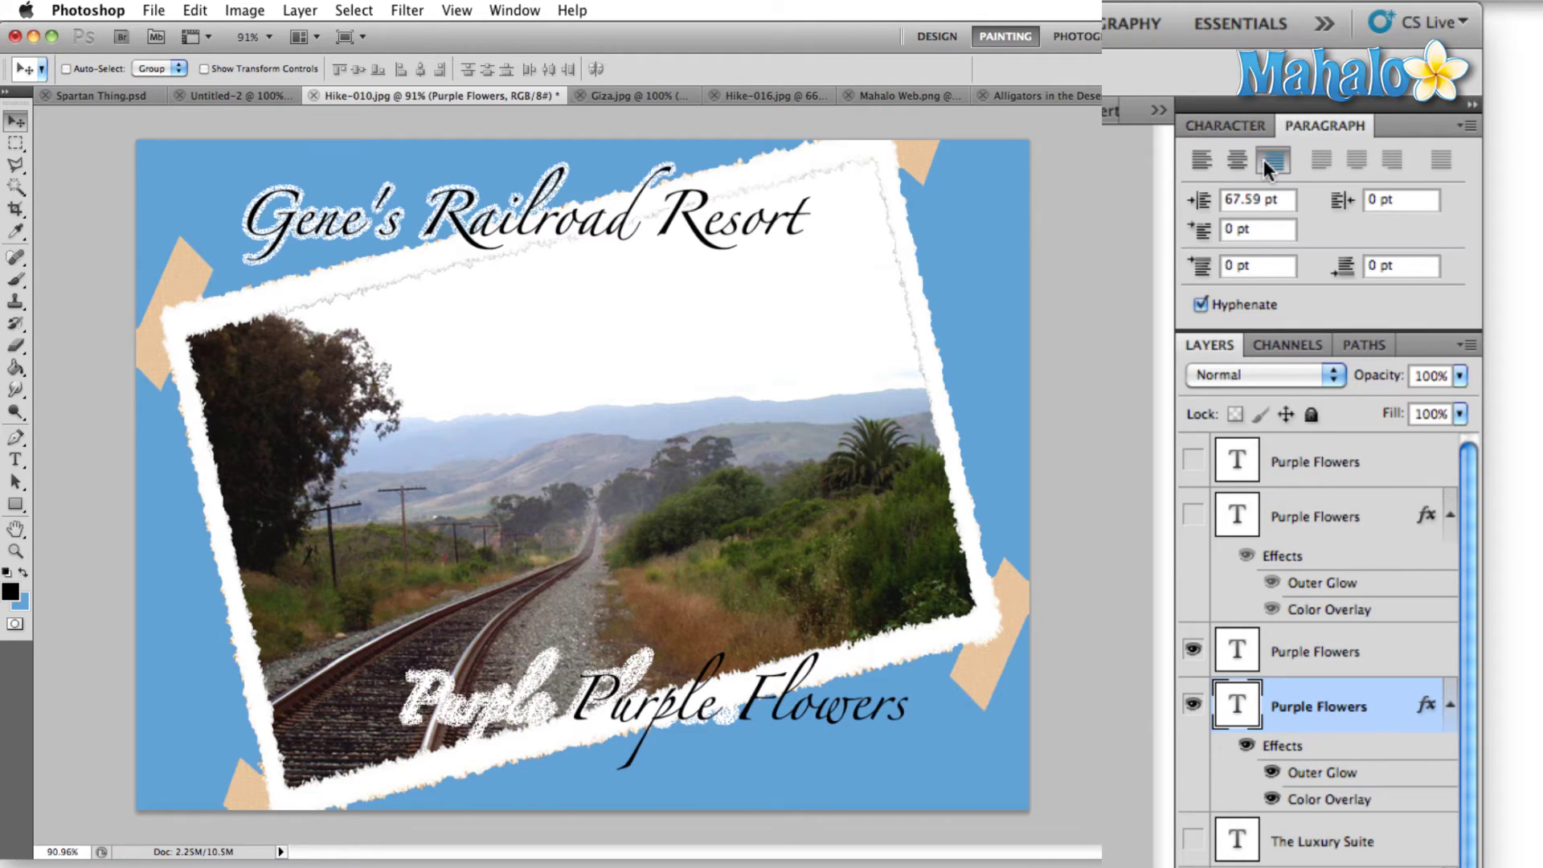
left_click(1242, 166)
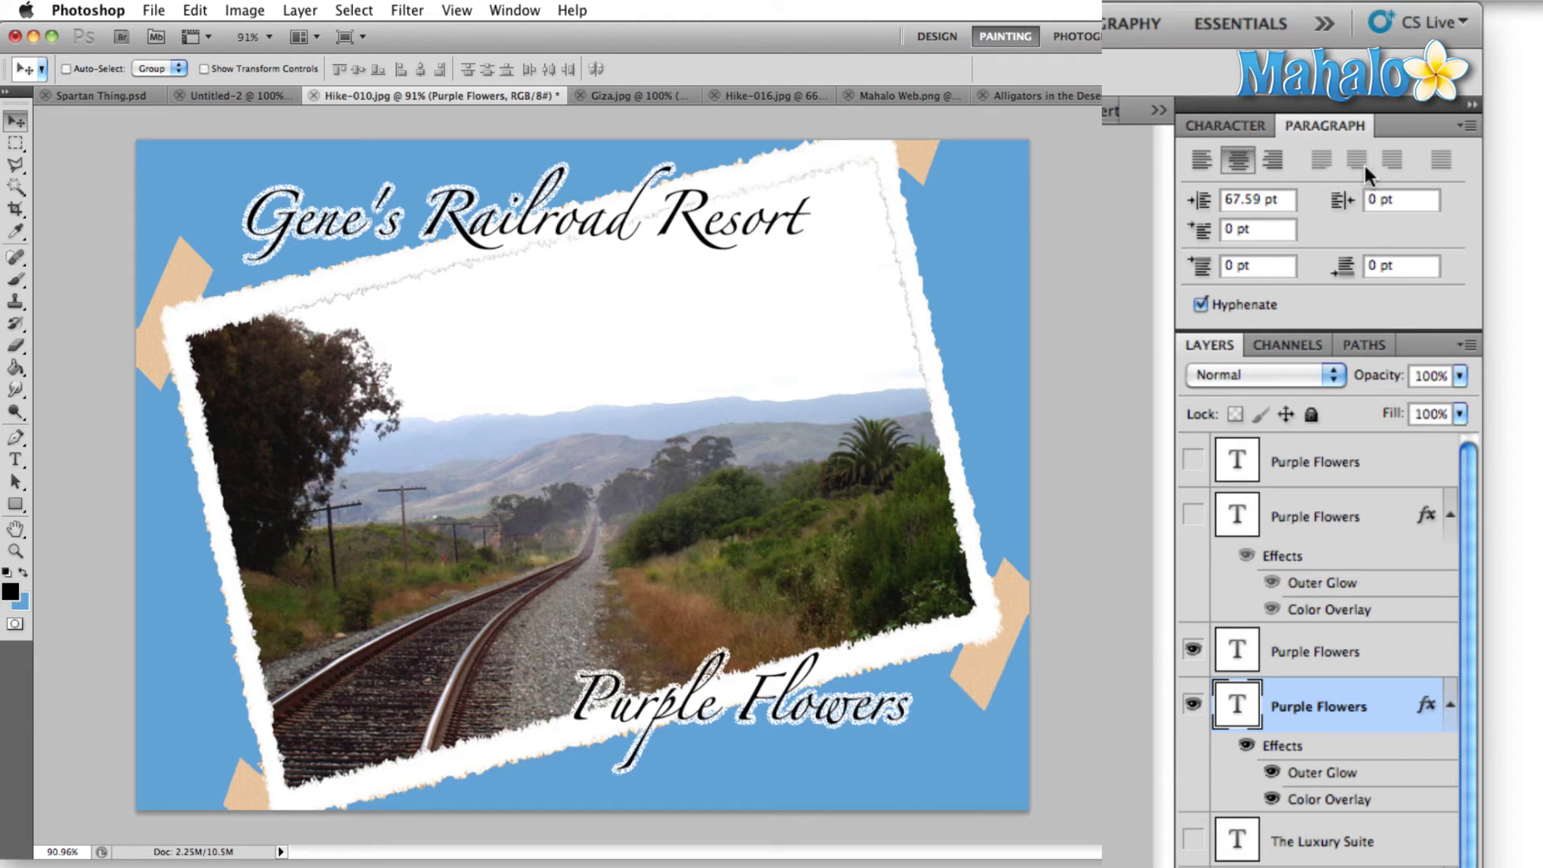
- In the lorem ipsum text, compare the last-line justify options and finish on Justify last left
key("t")
left_click(426, 331)
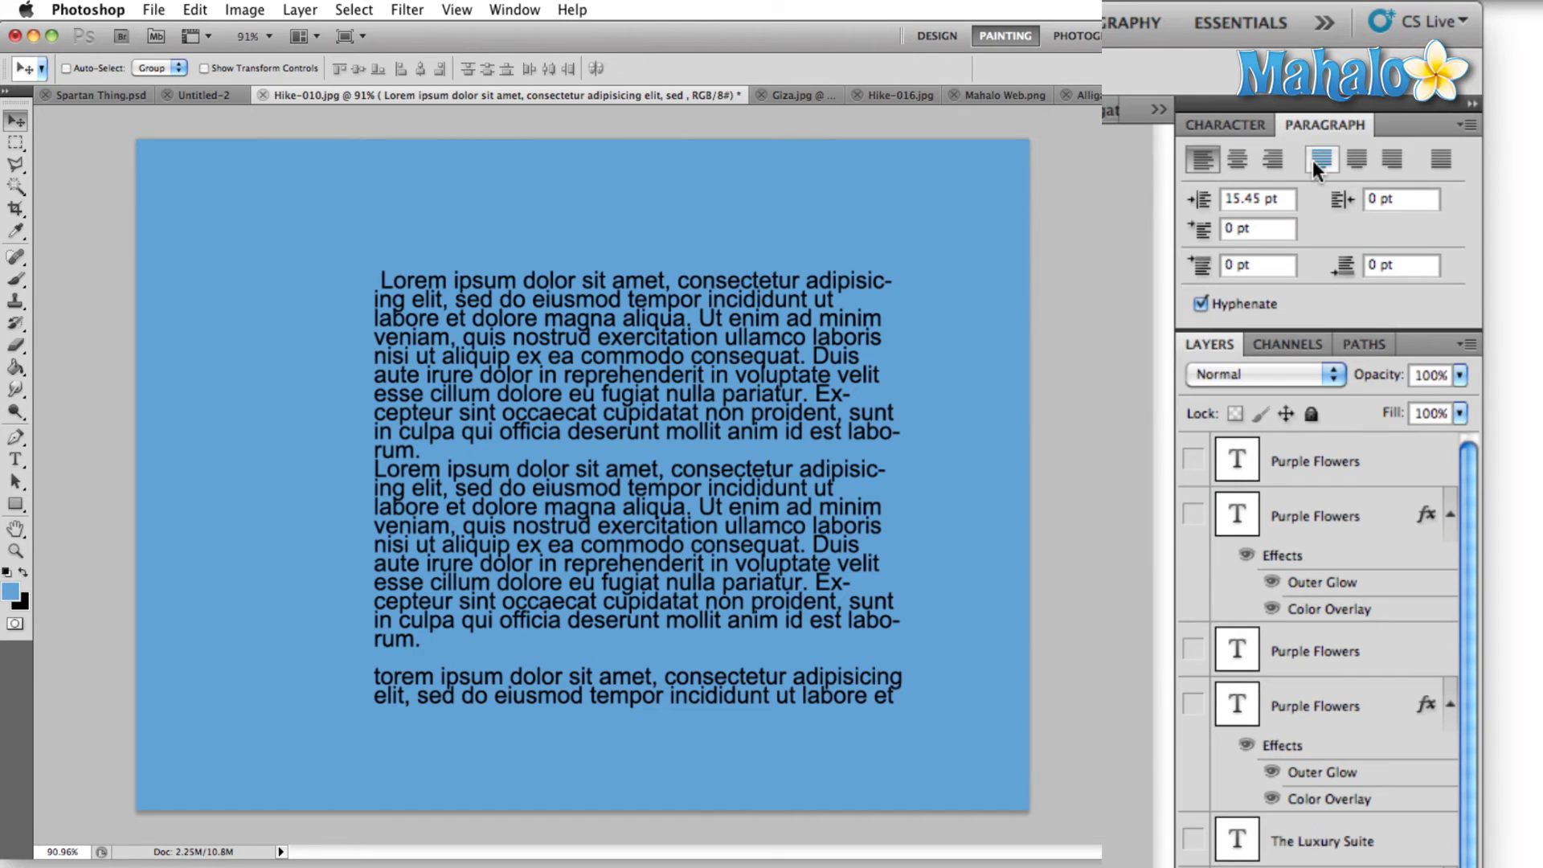
left_click(1313, 161)
left_click(1393, 159)
left_click(1324, 158)
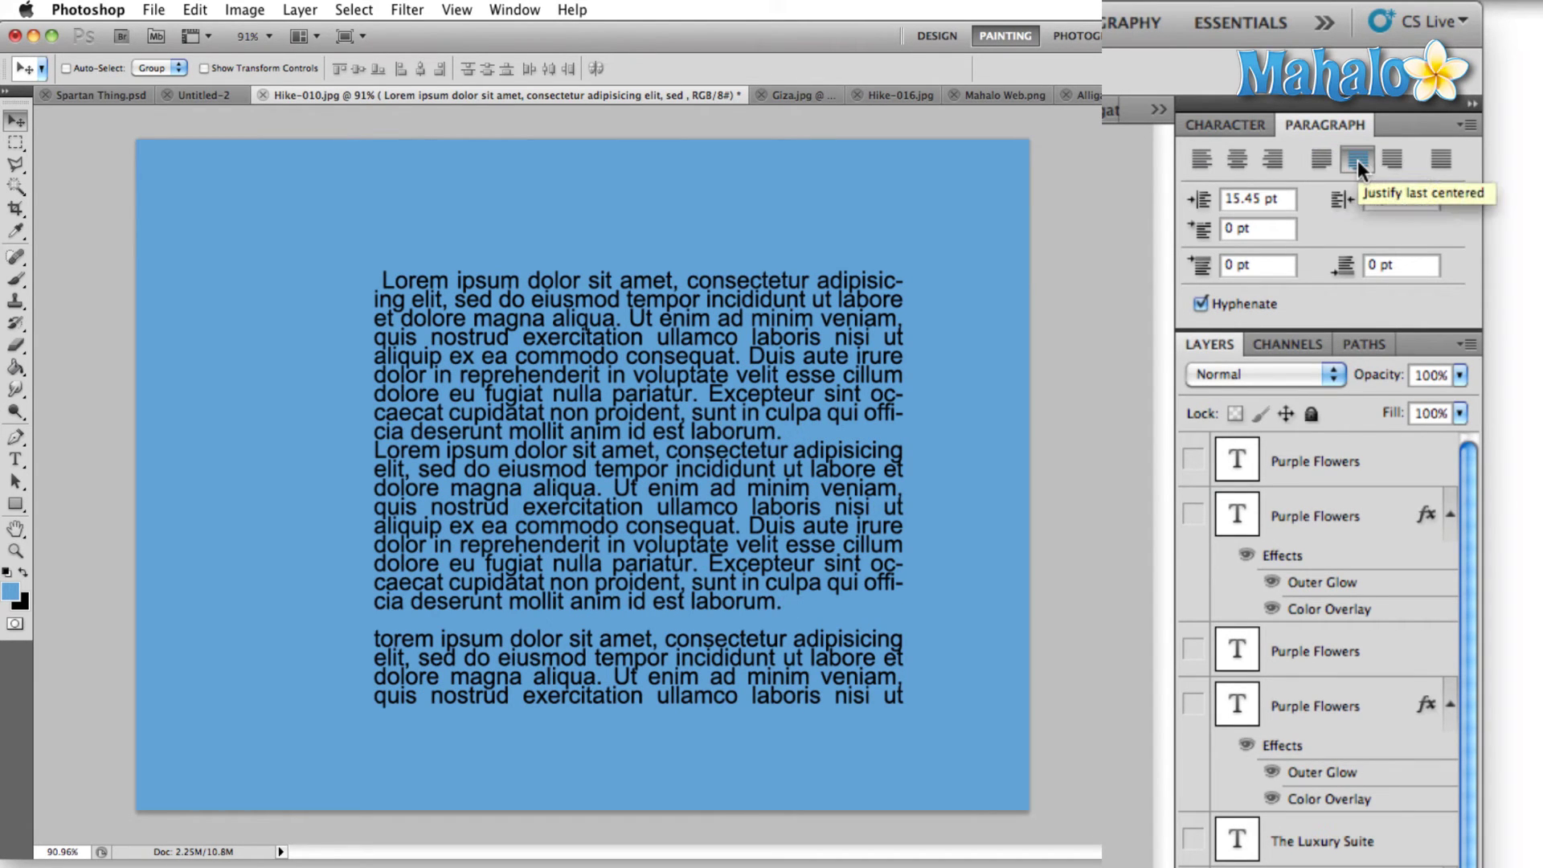
left_click(1357, 161)
left_click(1387, 162)
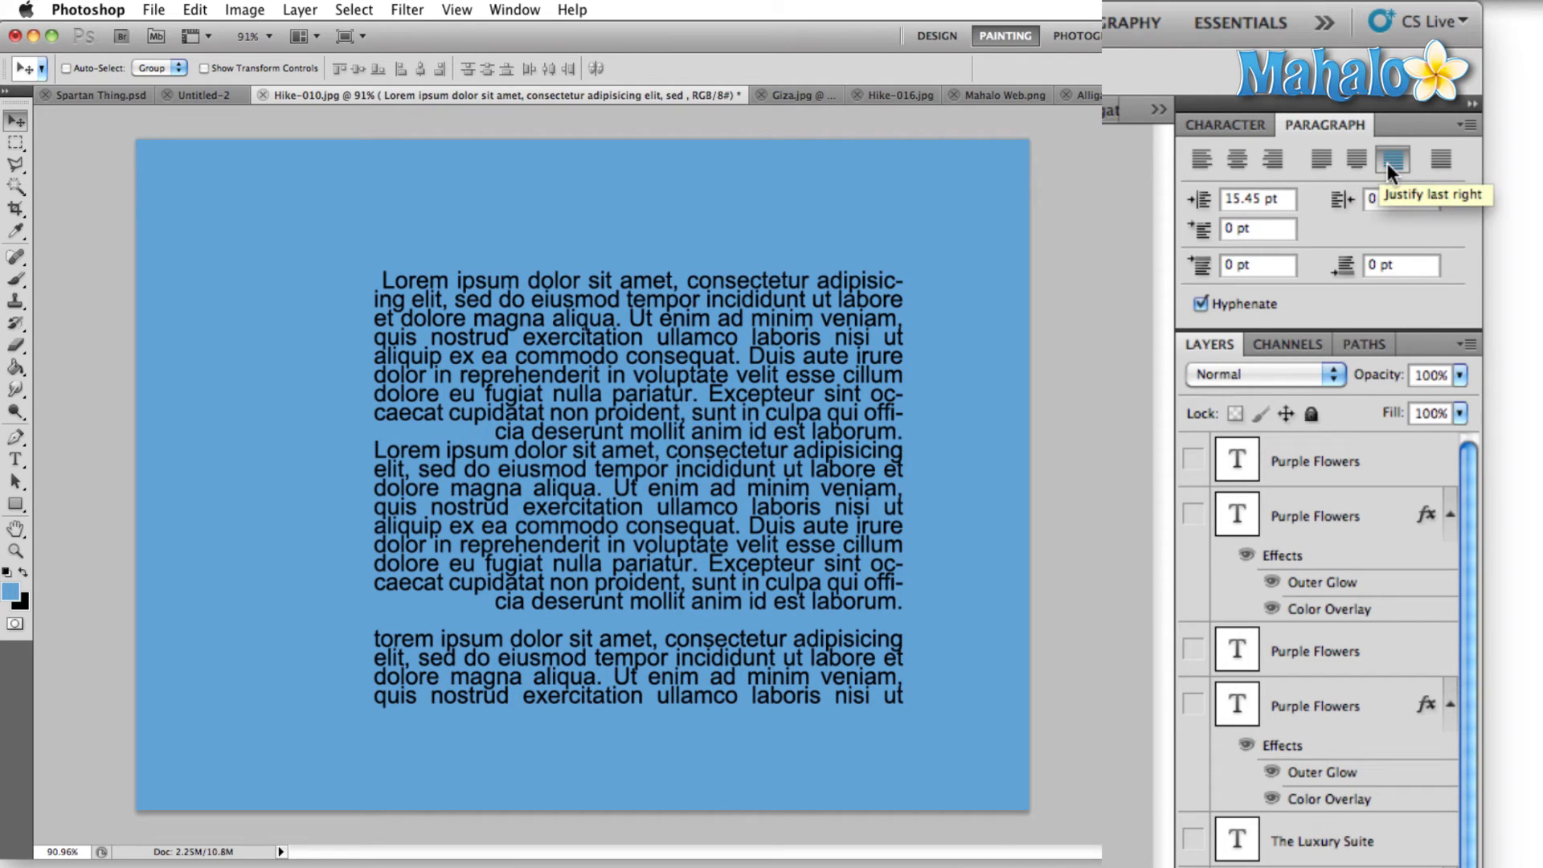
left_click(1362, 163)
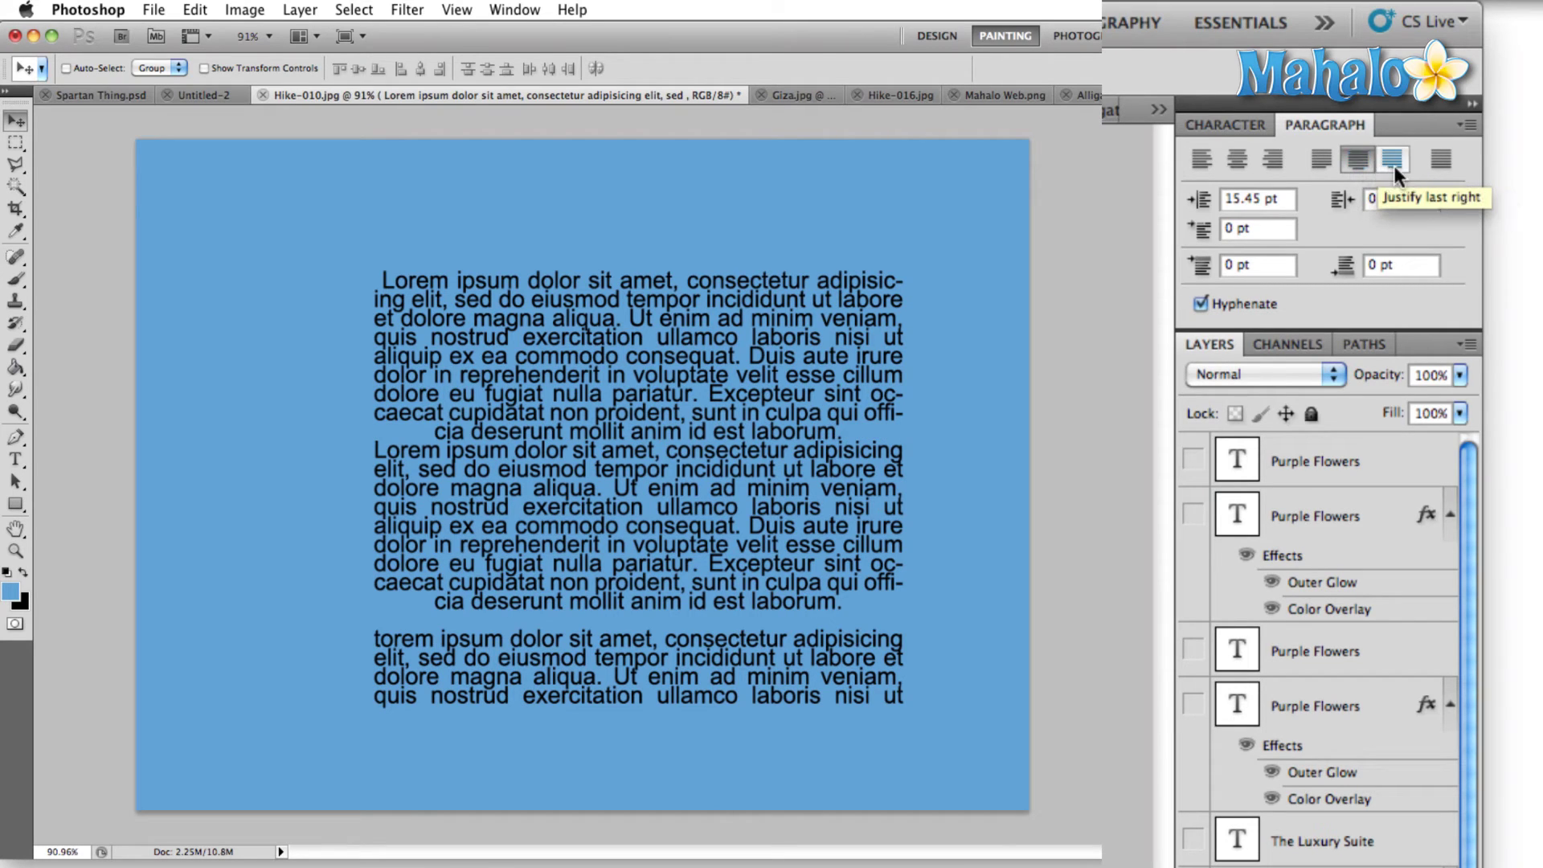
left_click(1389, 166)
left_click(1355, 162)
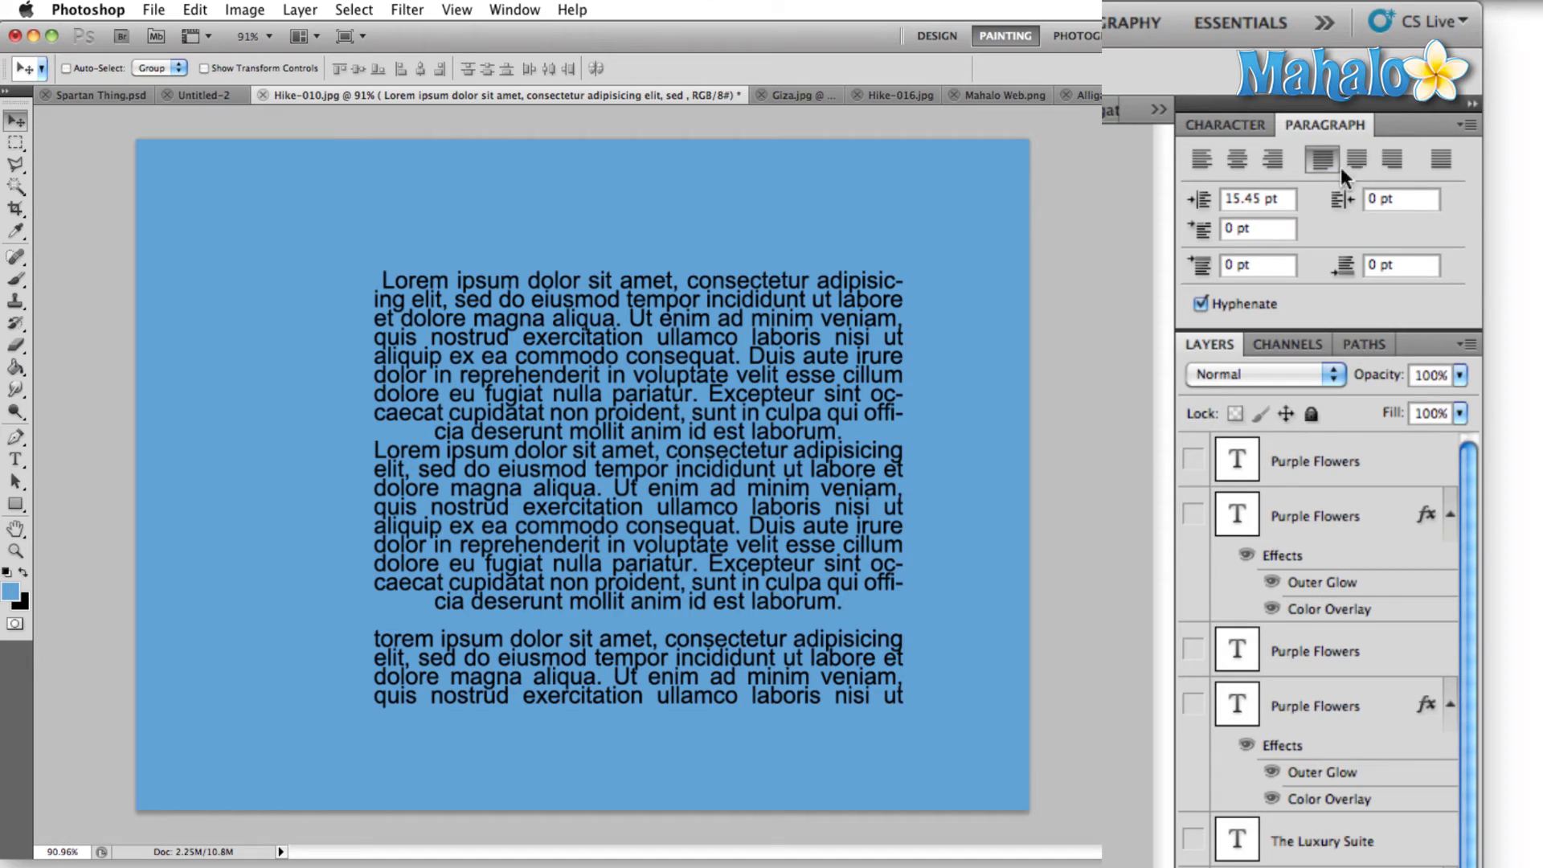
left_click(1353, 162)
left_click(1396, 161)
left_click(1325, 159)
left_click(1323, 159)
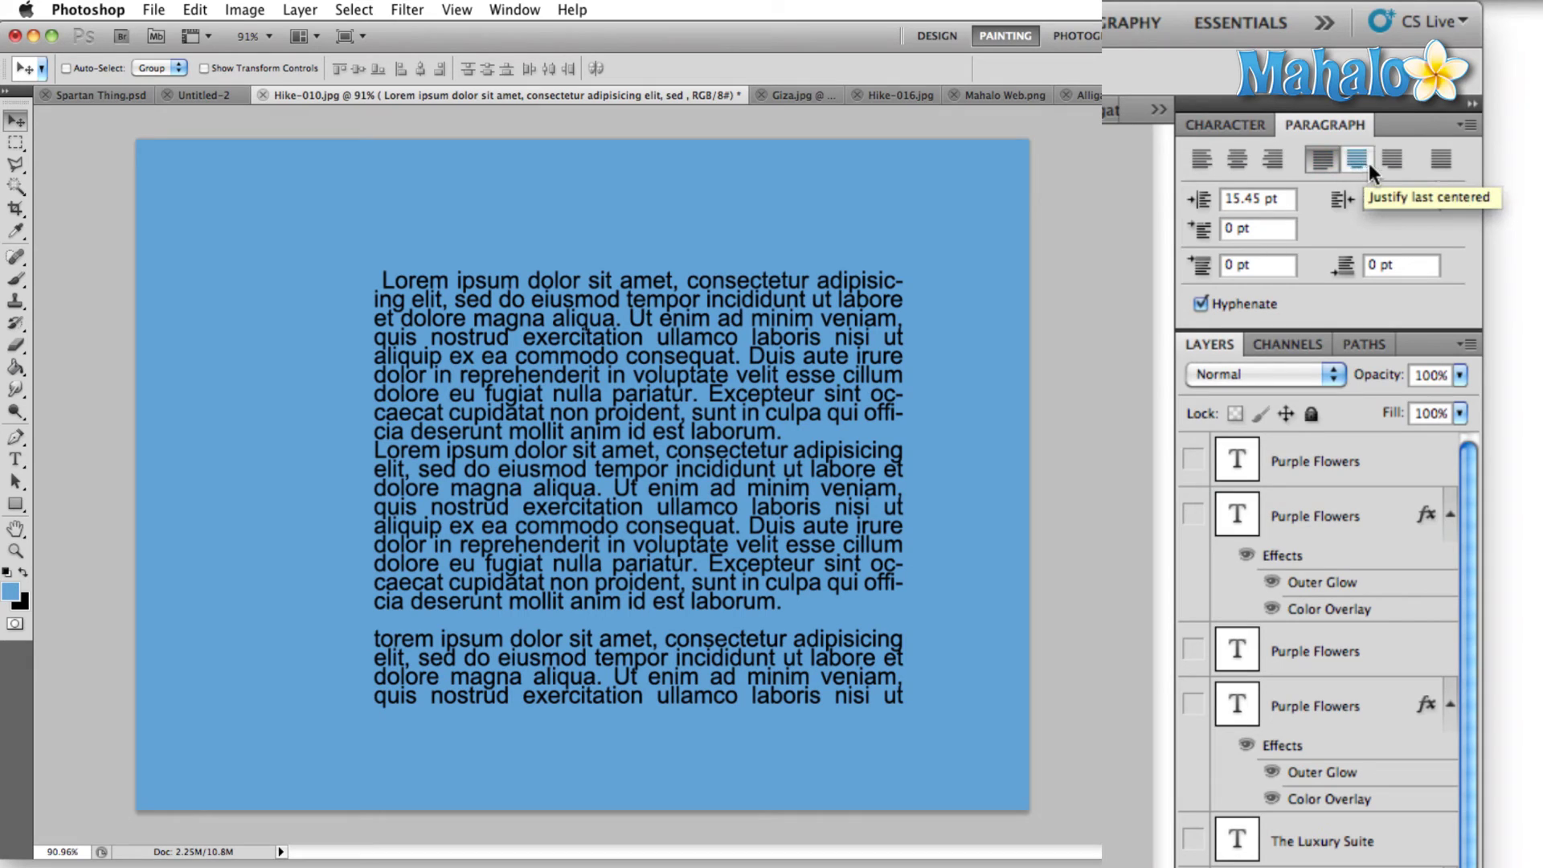
- Apply Justify all with 20 pt left, -2.75 pt right and 50 pt first-line indents
left_click(1438, 160)
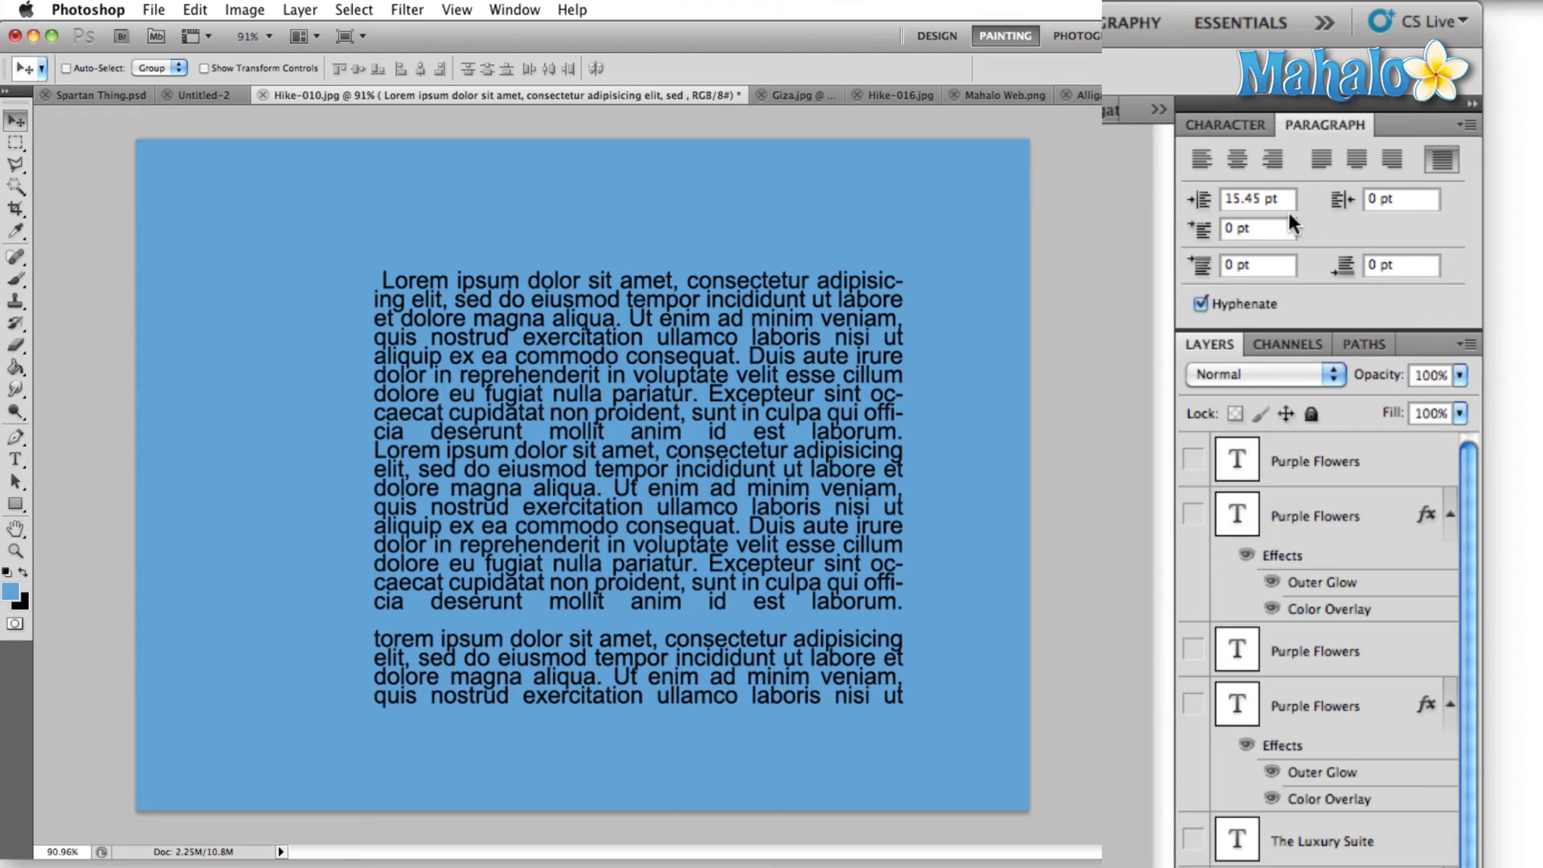
left_click_drag(1198, 200, 926, 165)
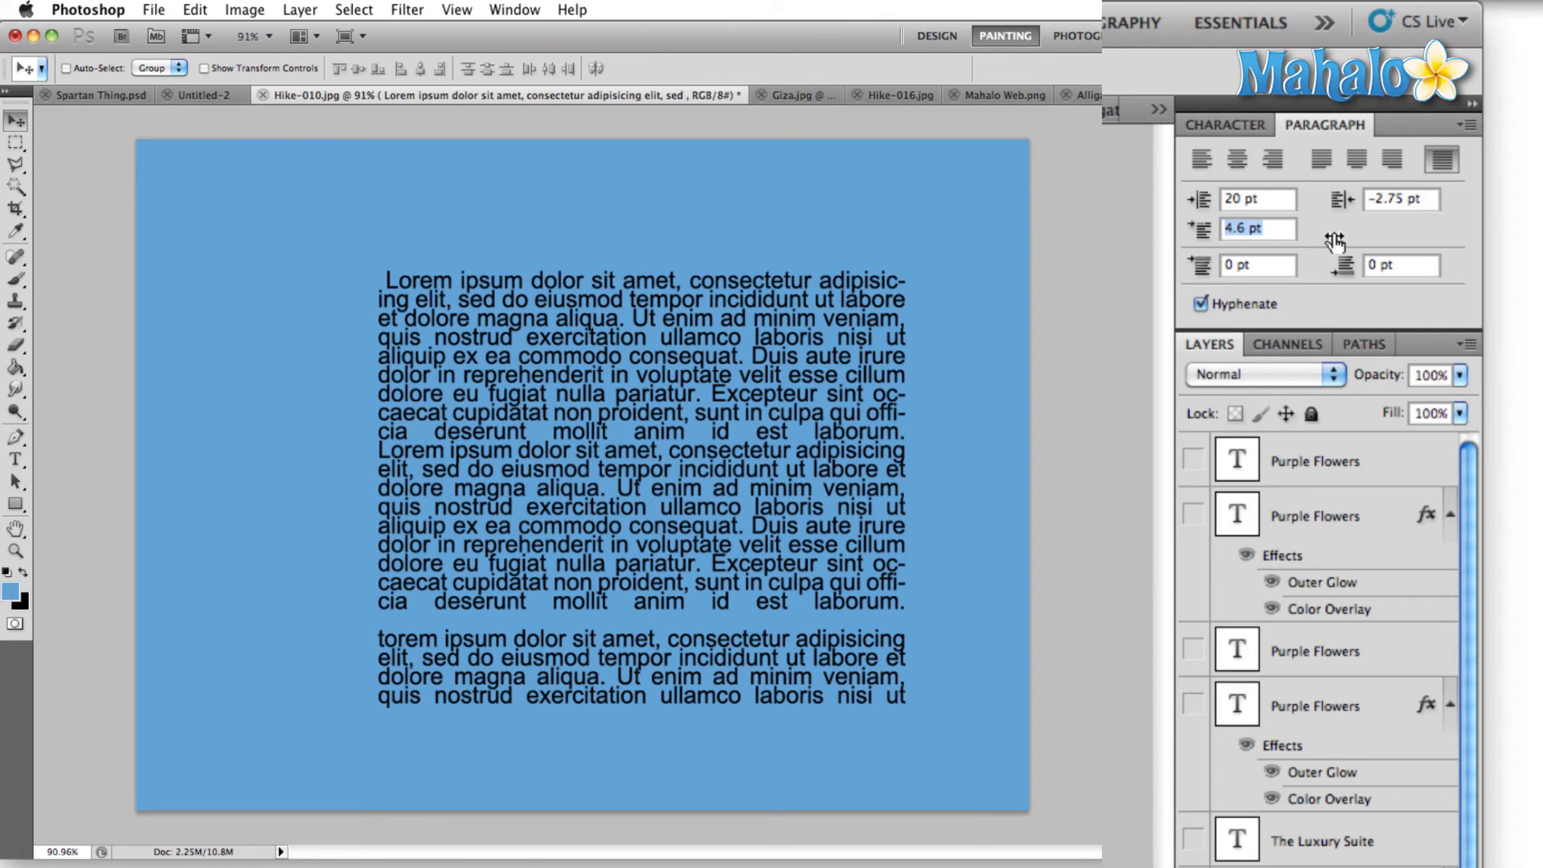
left_click_drag(1334, 241, 1482, 232)
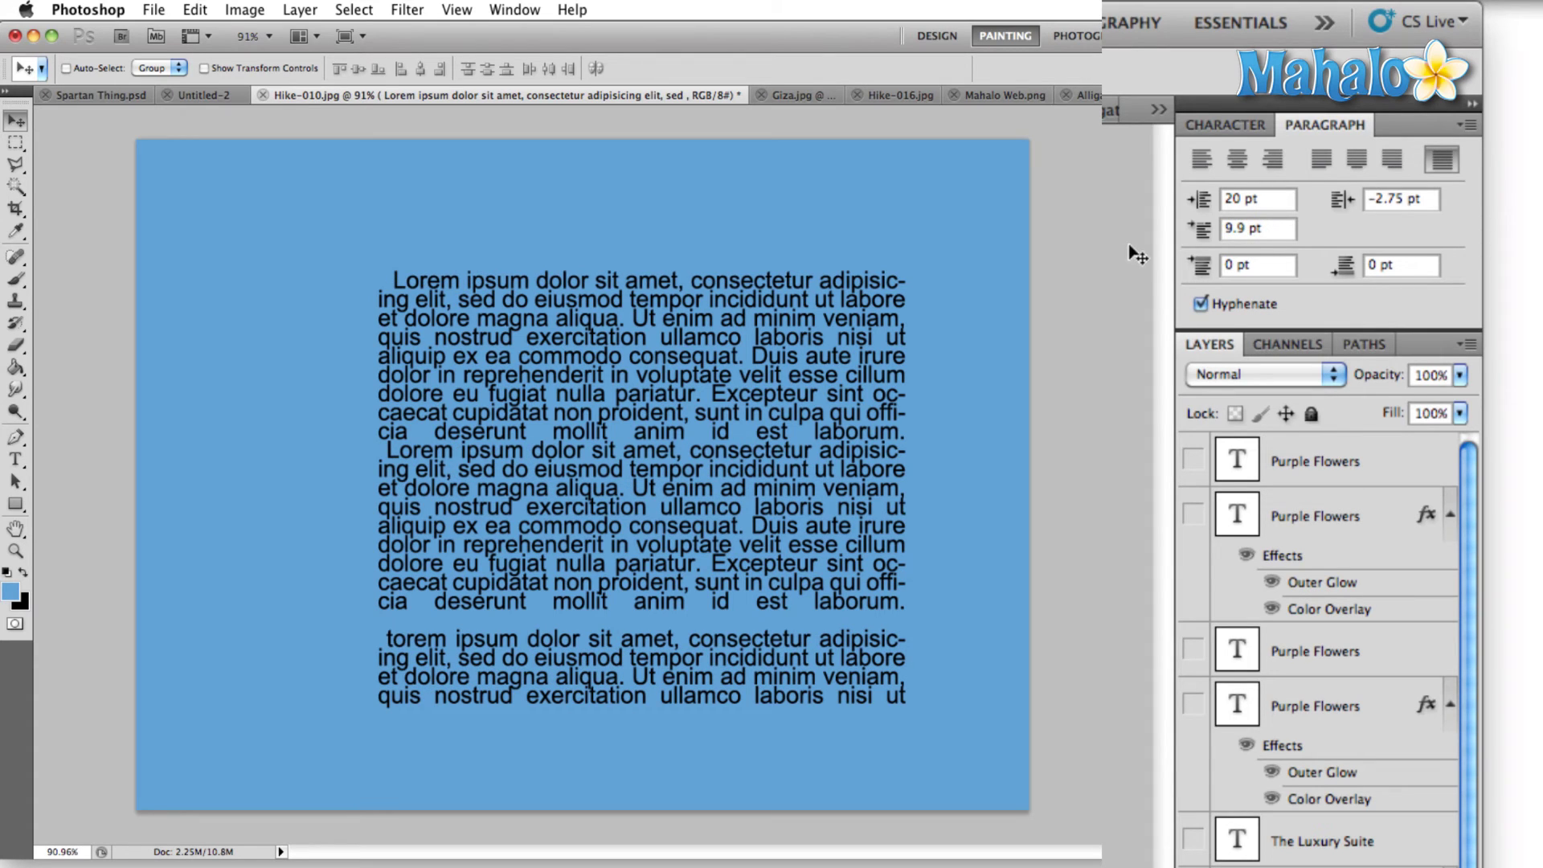
left_click(1269, 229)
type("50")
key("Return")
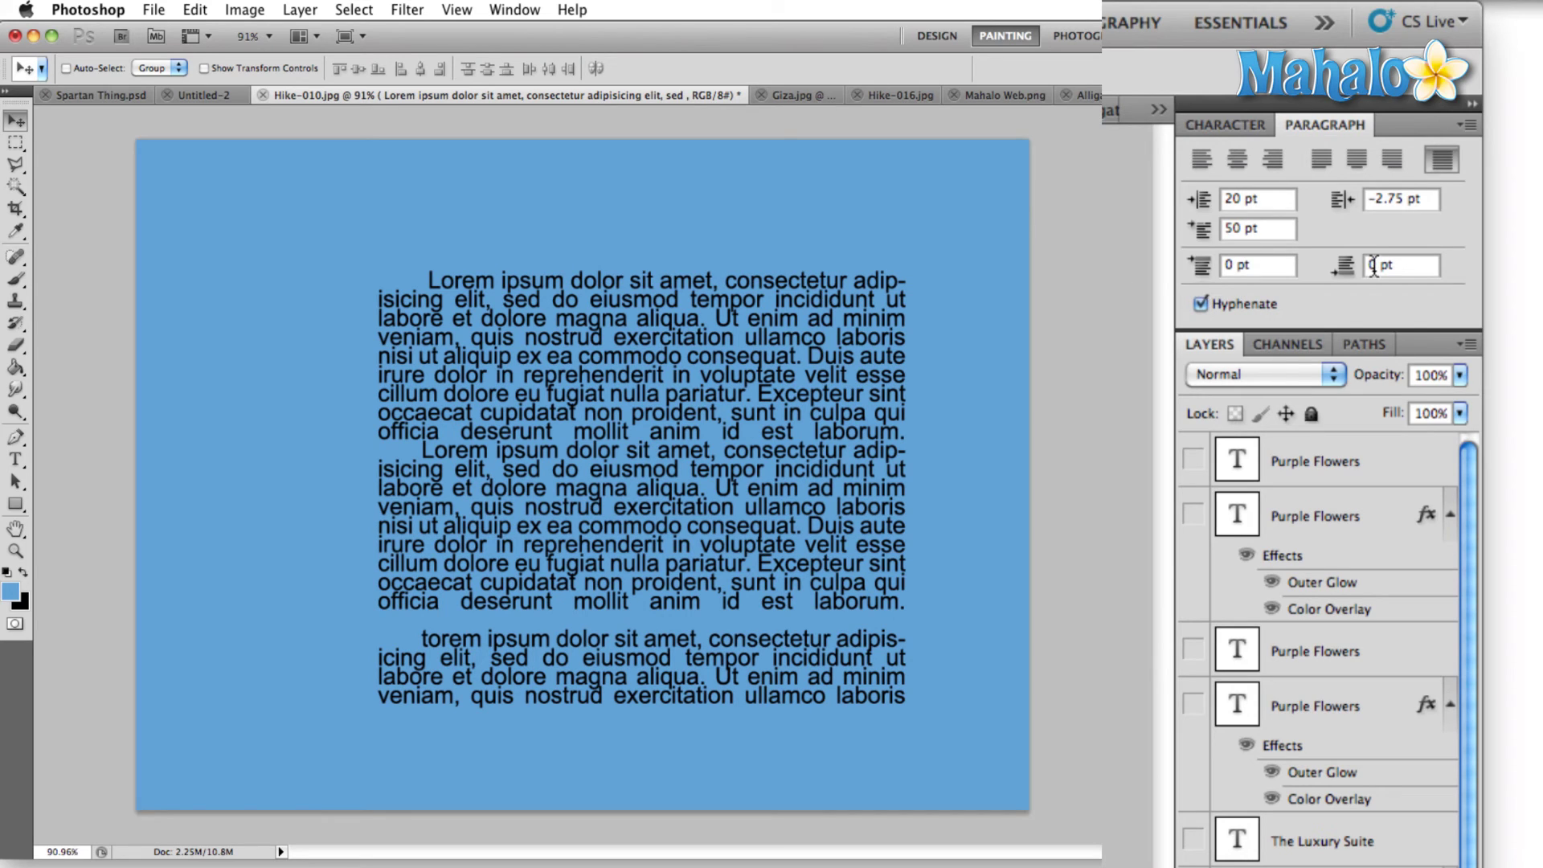
- In the Paragraph panel, set space after paragraph to 50 pt and uncheck Hyphenate
left_click(1206, 275)
left_click(1398, 264)
type("50")
key("Return")
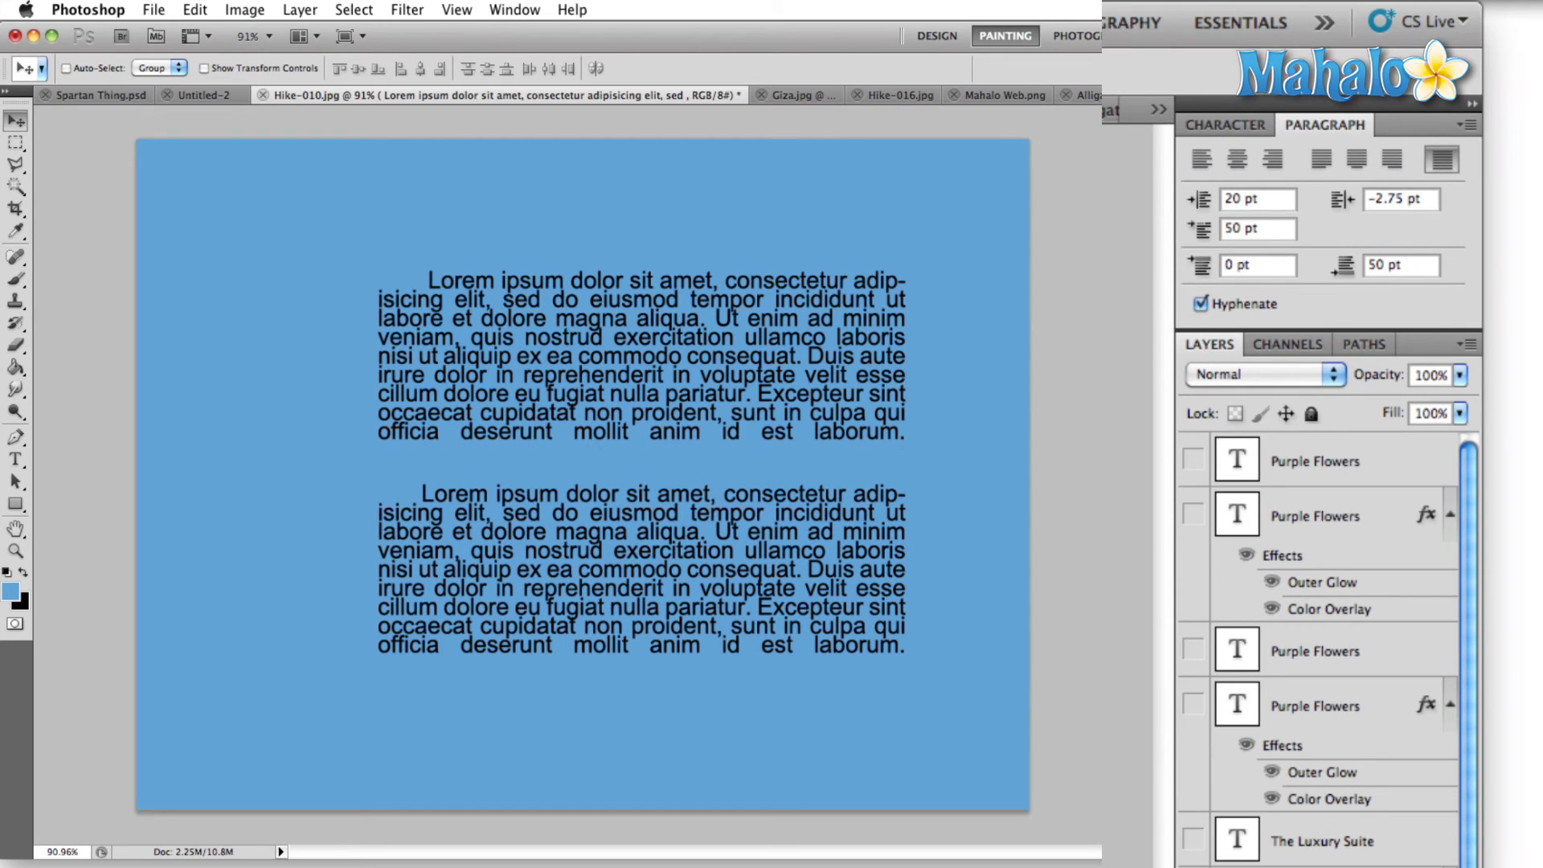
left_click(1200, 304)
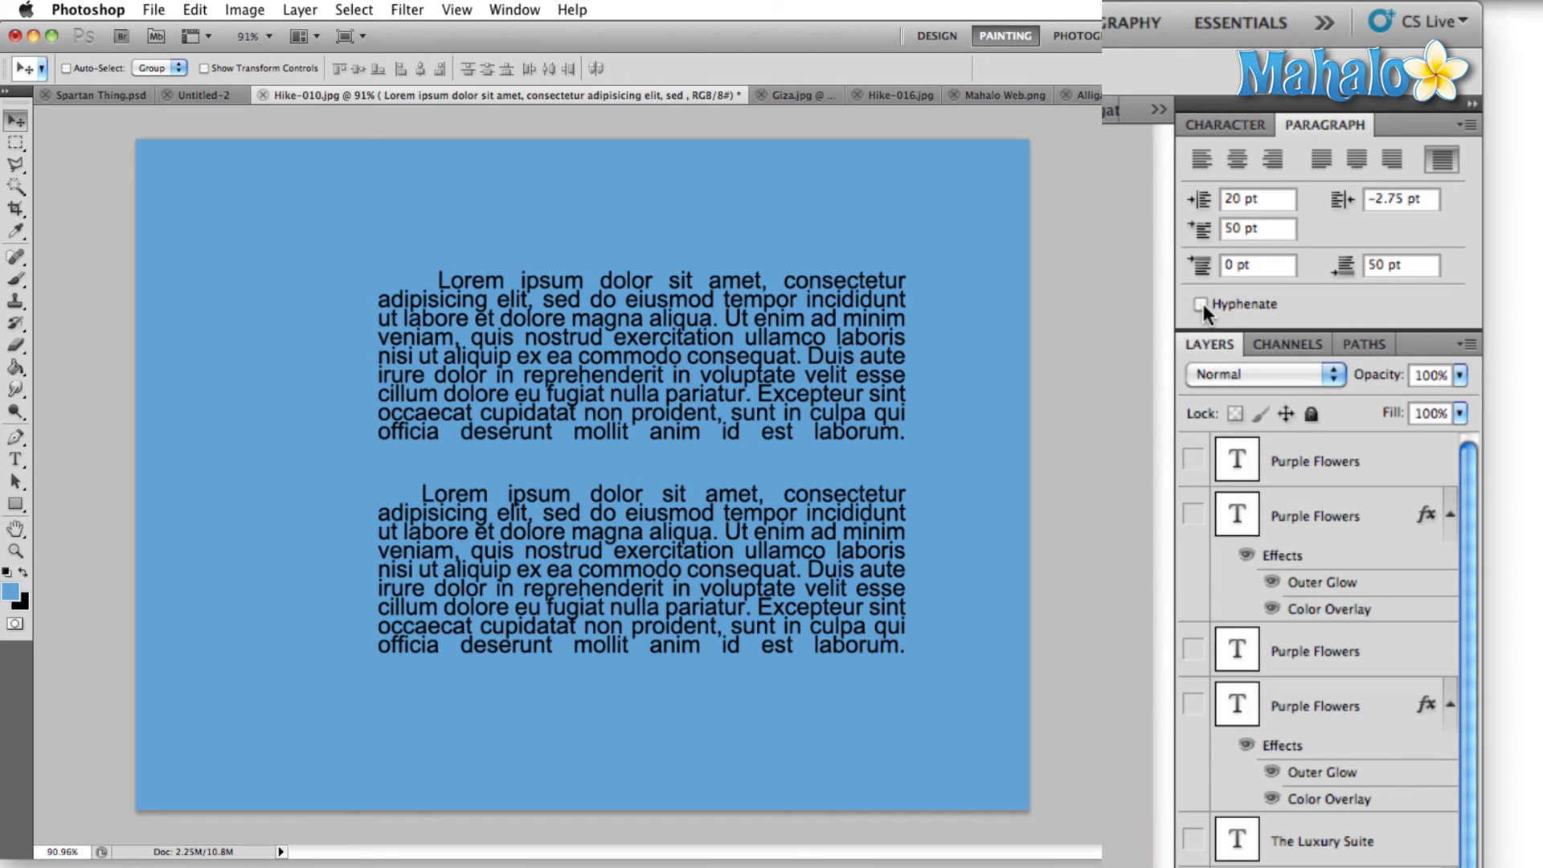